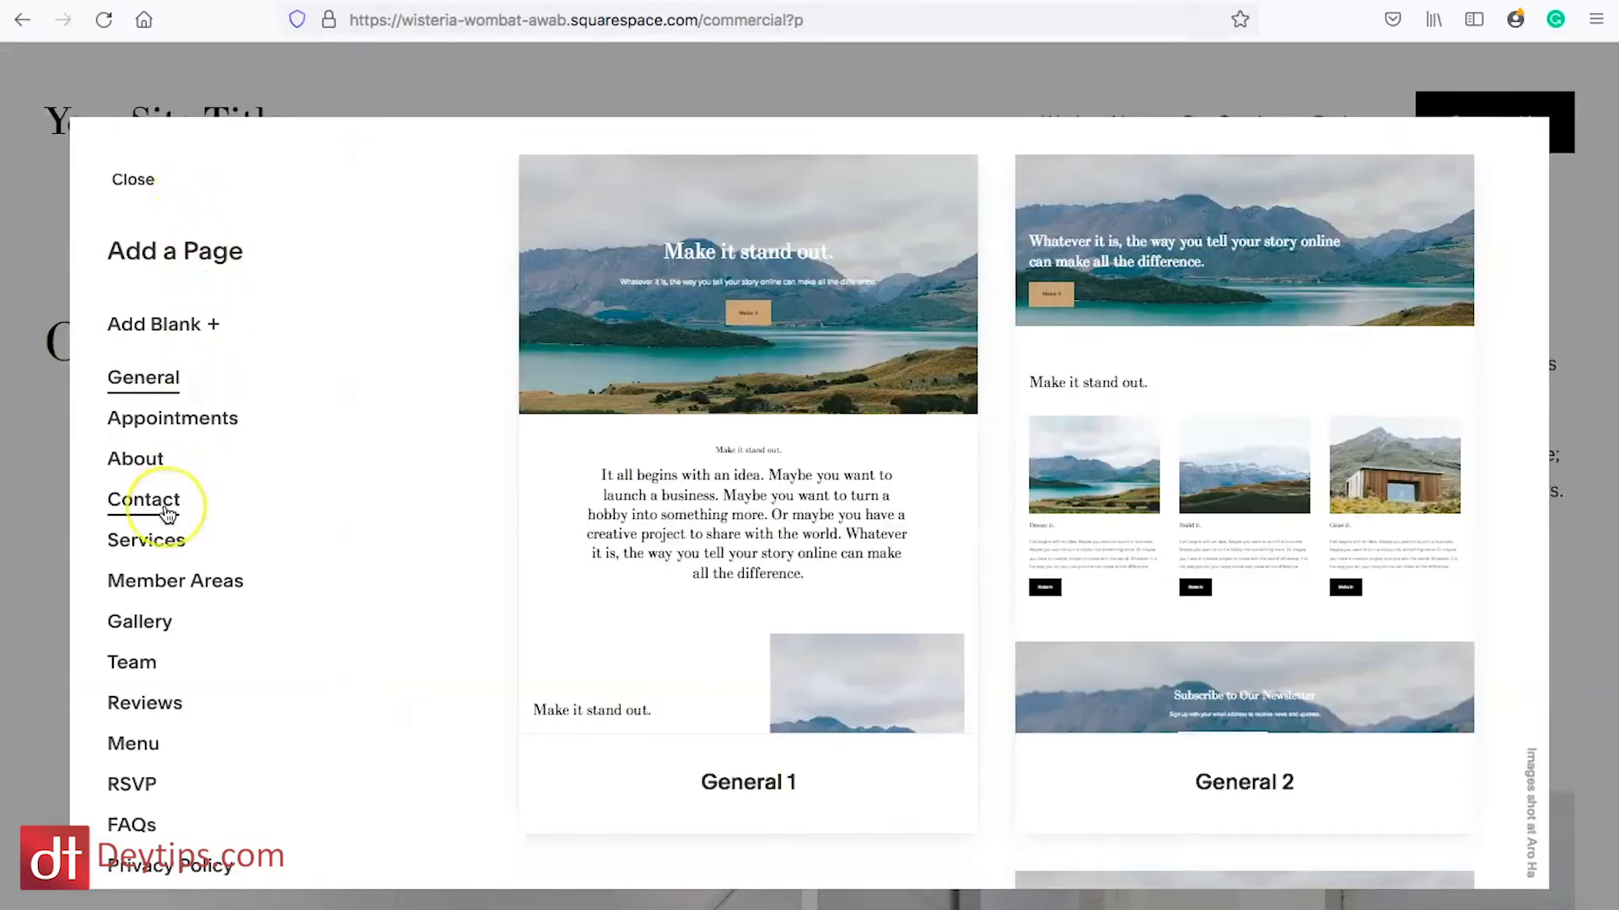
Step: Add a new page with the Contact 3 layout under Projects and open it for editing
scroll(169, 515, "down", 1)
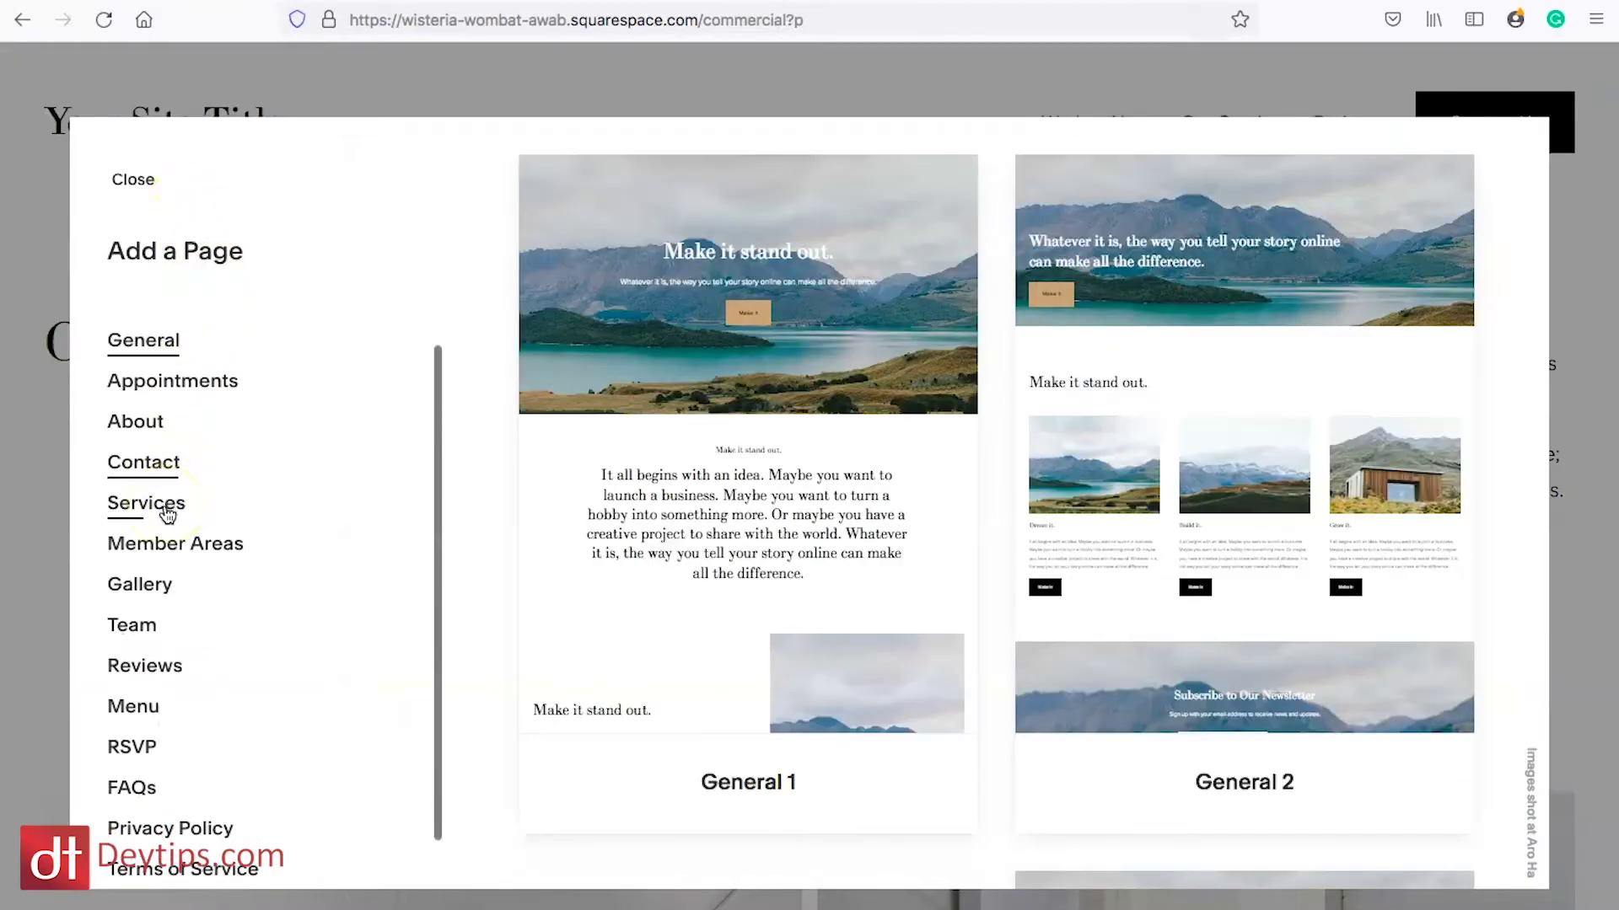
left_click(172, 455)
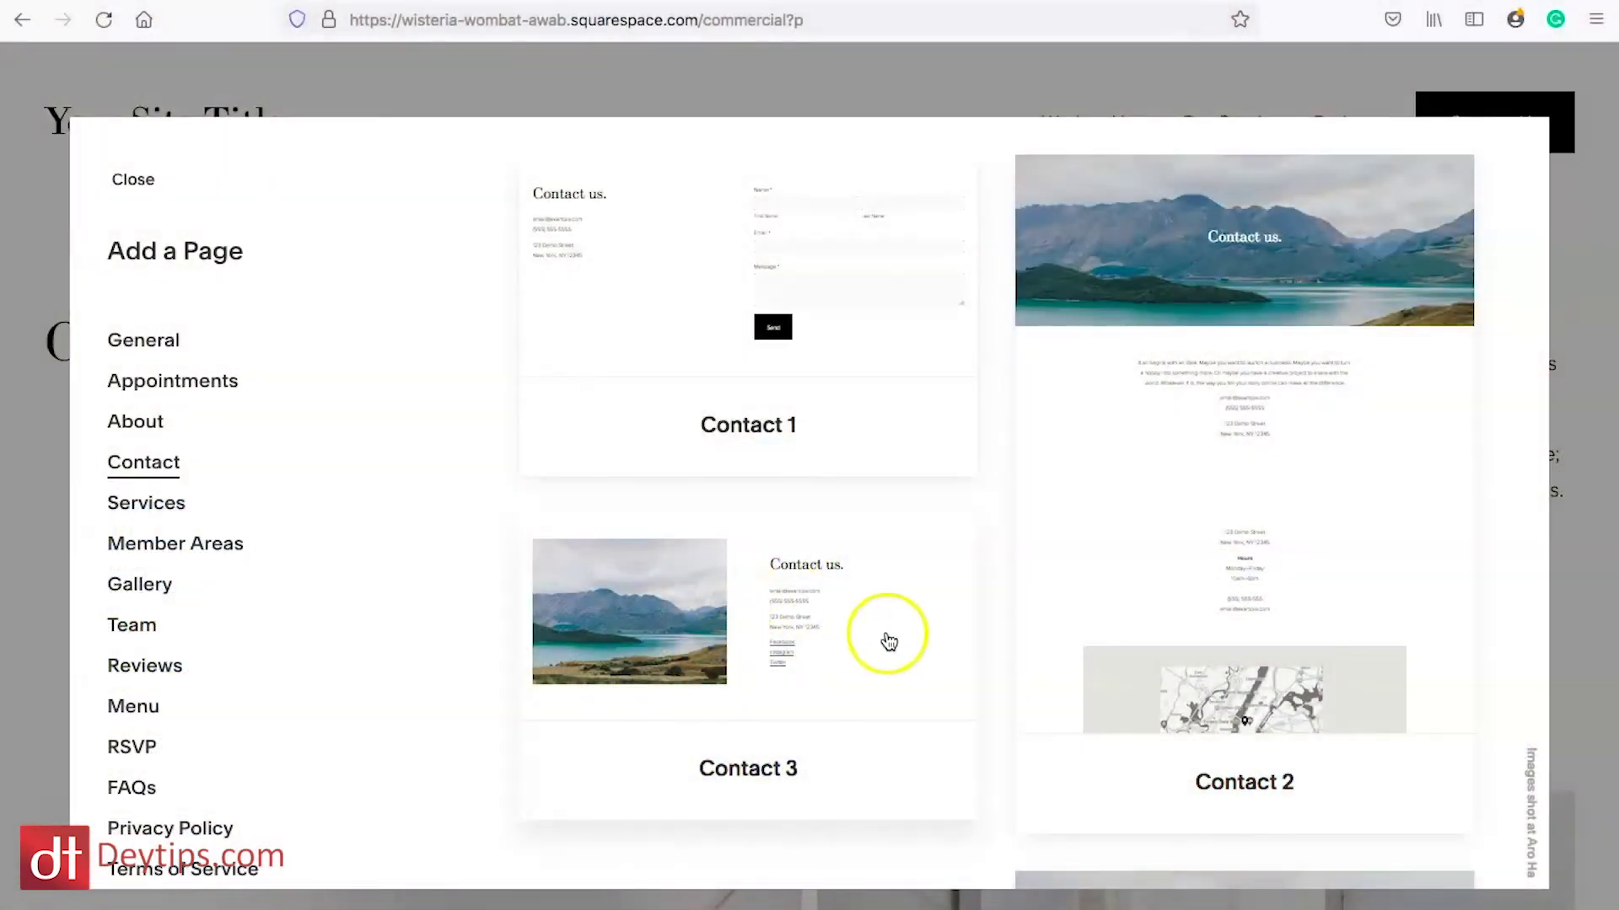
left_click(809, 615)
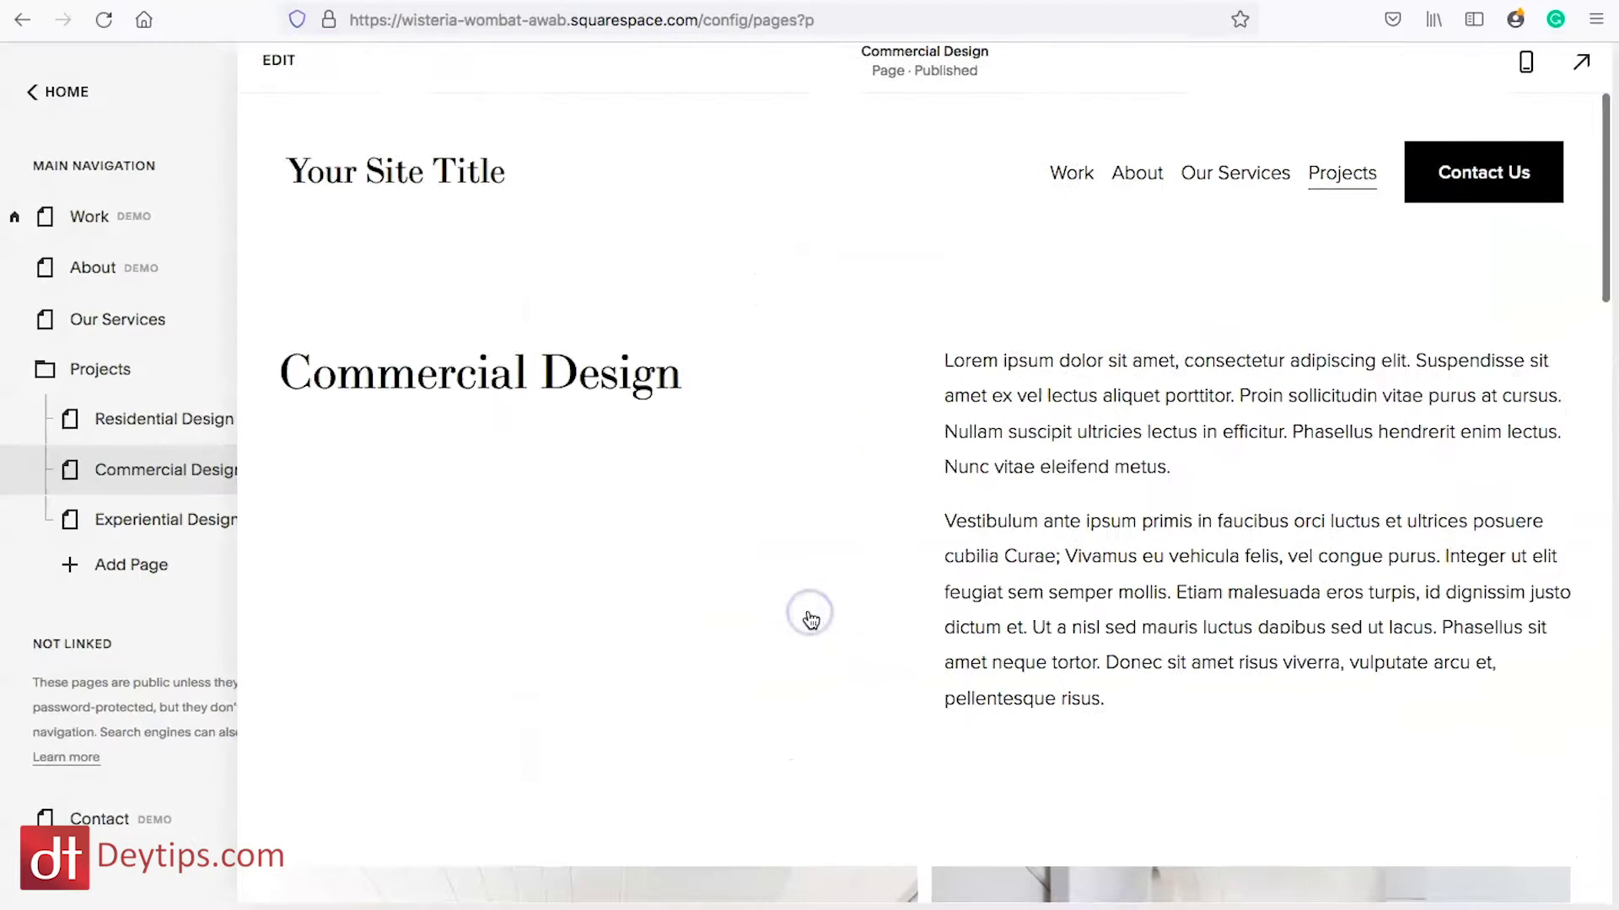
left_click(420, 96)
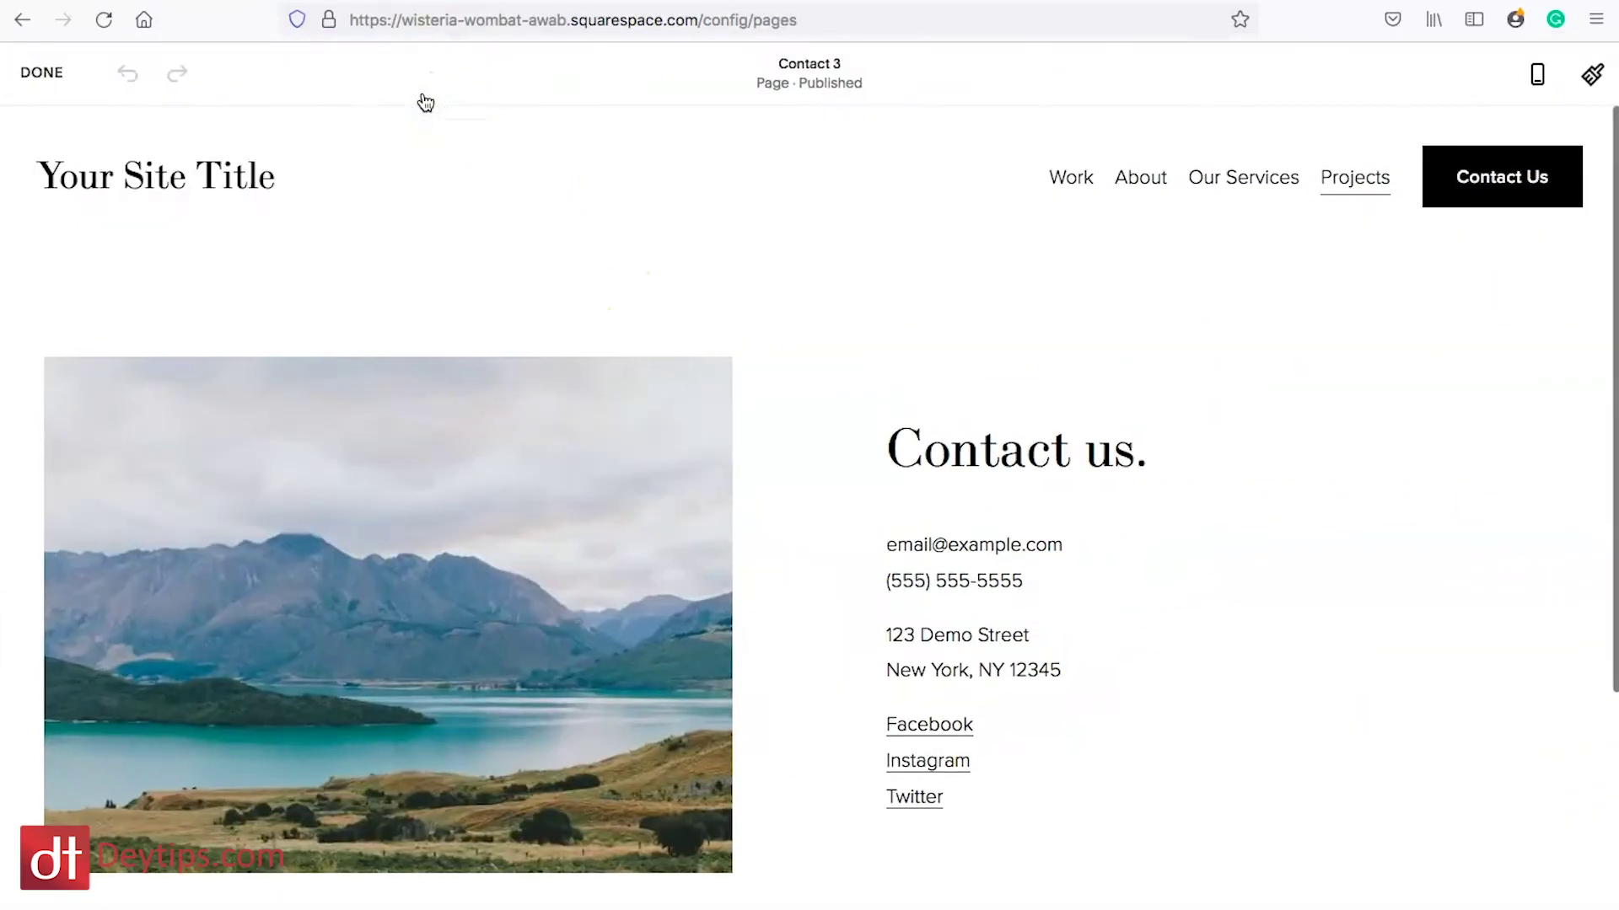
scroll(856, 473, "down", 1)
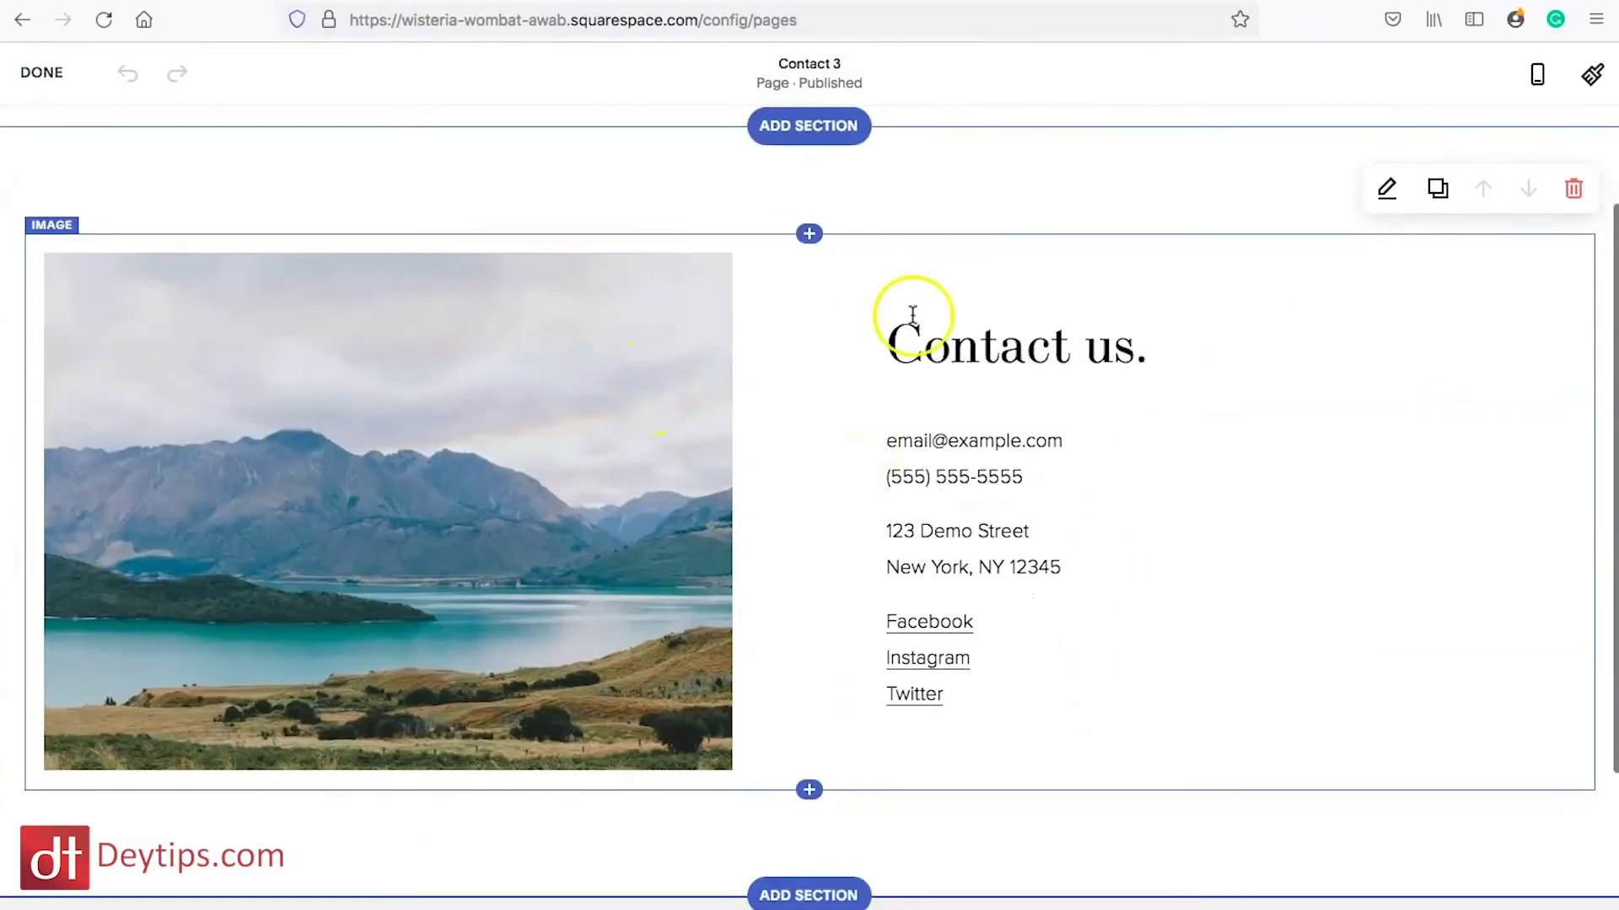
Step: Replace the "Contact us." heading with "Speak to me for 10 minutes FREE."
left_click(976, 337)
double_click(981, 337)
left_click(983, 337)
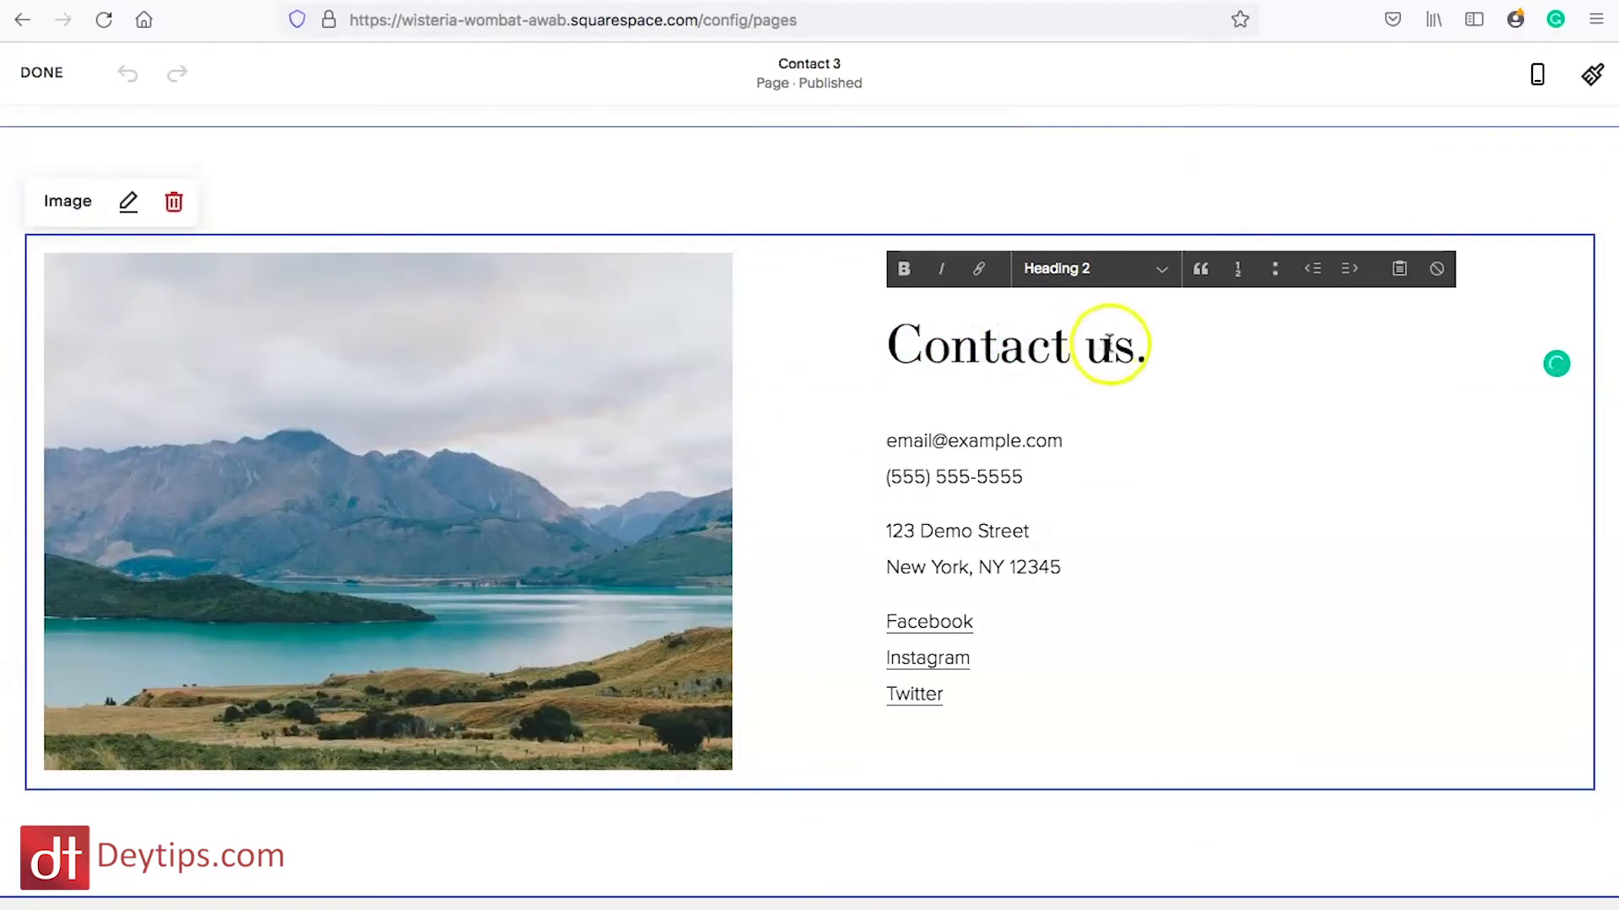
left_click_drag(1134, 343, 892, 360)
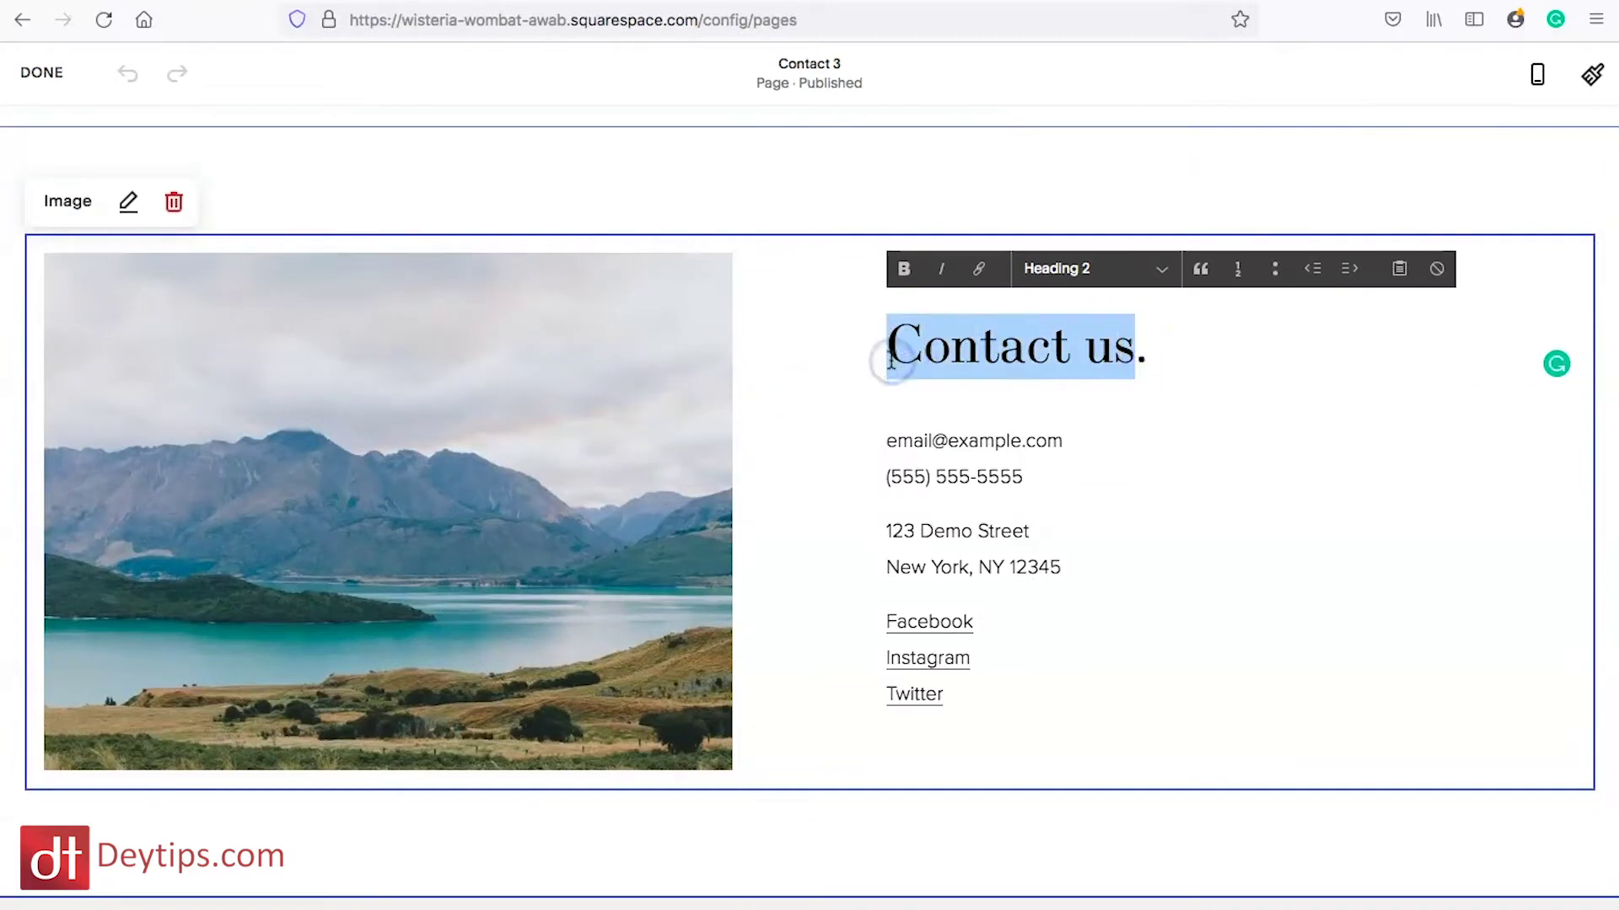
type("Spe")
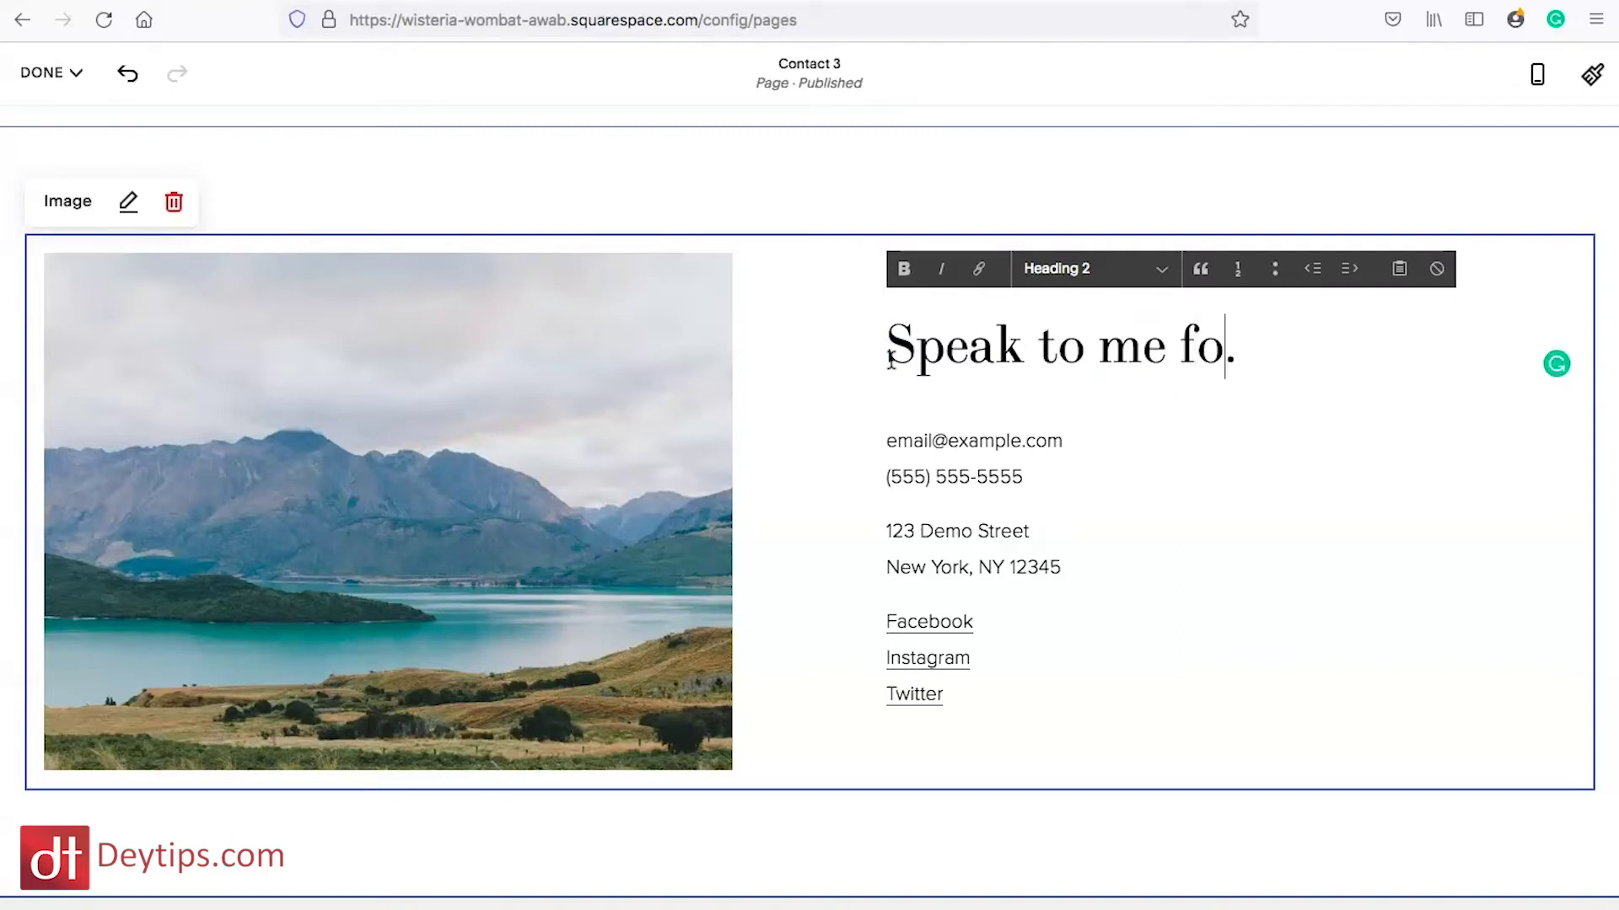
type("ak to me for 10 minutes FREE")
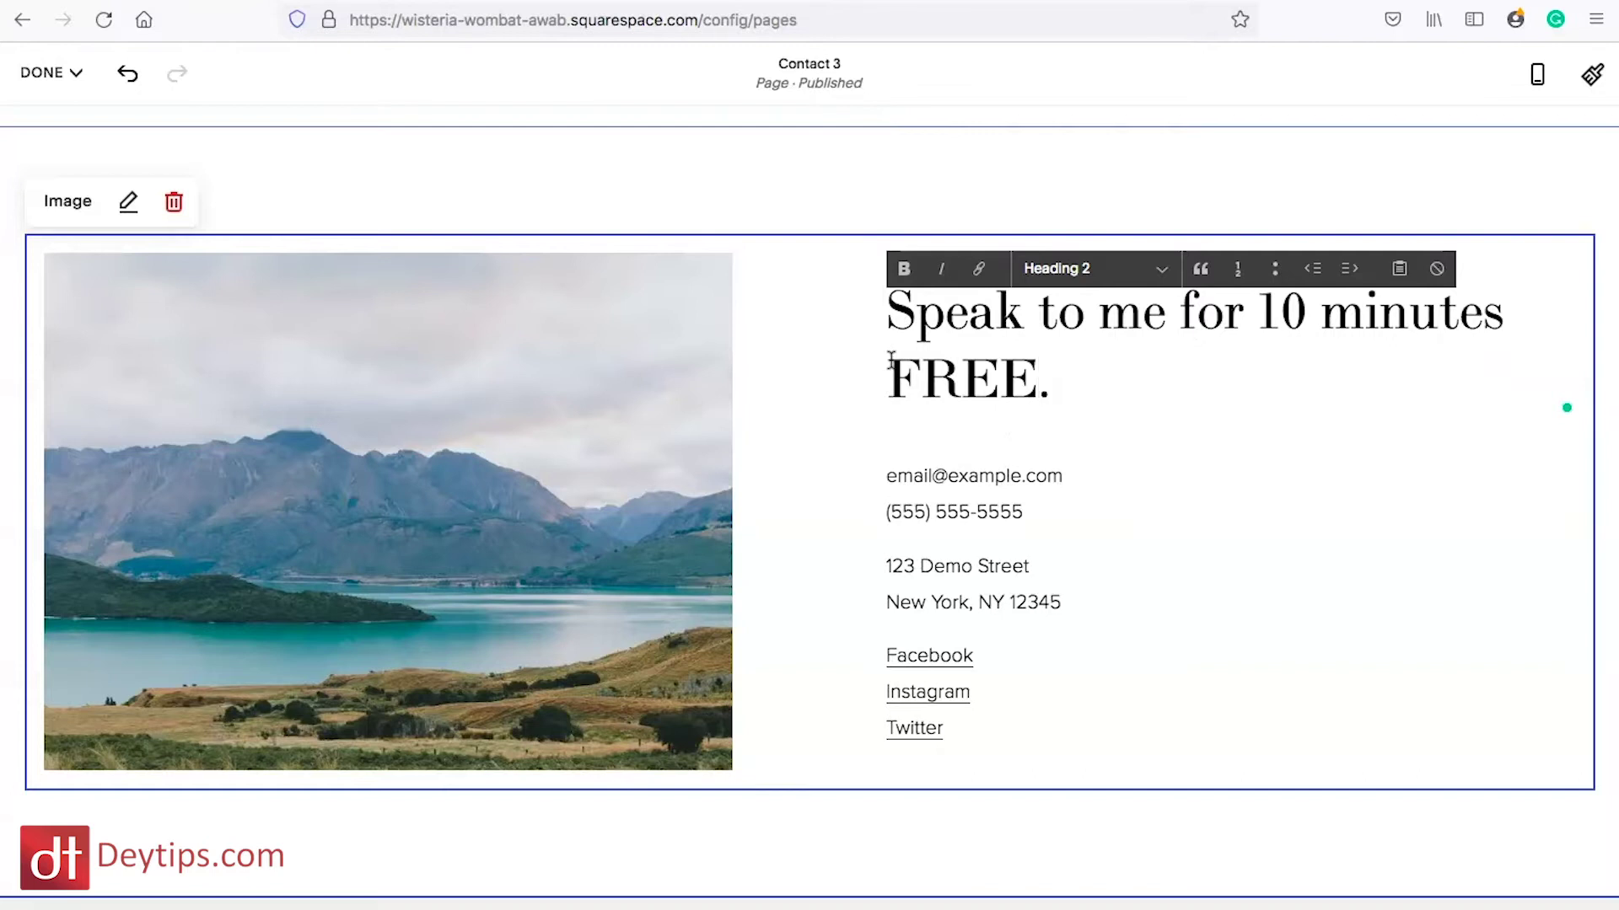
Step: Replace the landscape image with the photo of the man in a yellow sweater on a pink sofa
left_click(70, 206)
left_click(128, 202)
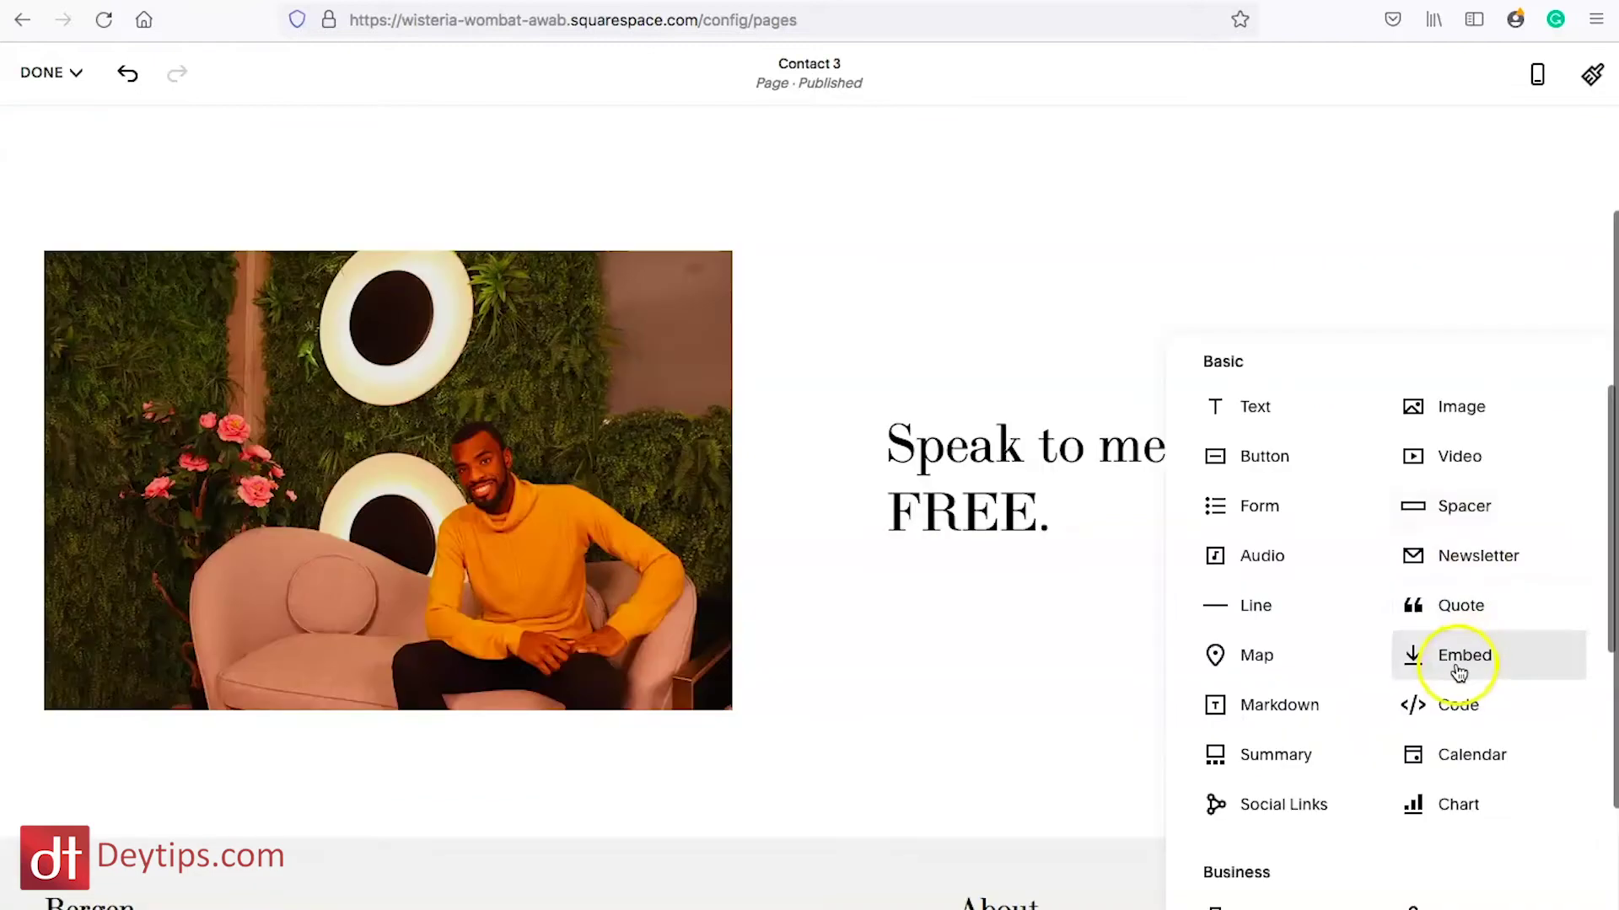
Step: Insert a Newsletter block below the image block and close its settings
left_click(1478, 552)
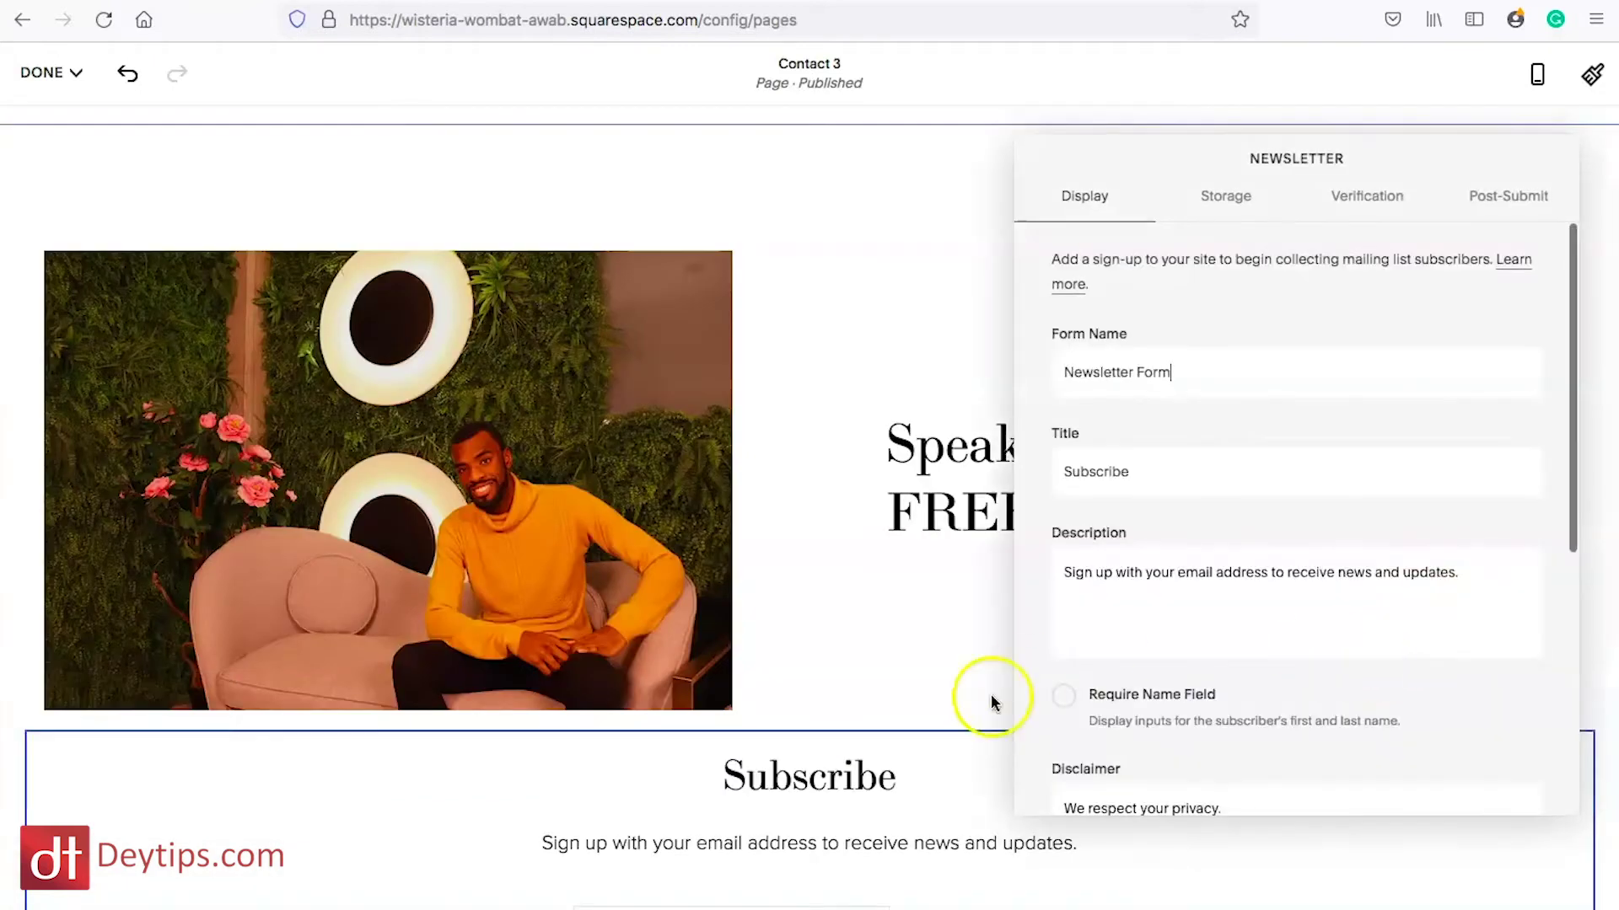
scroll(993, 694, "down", 3)
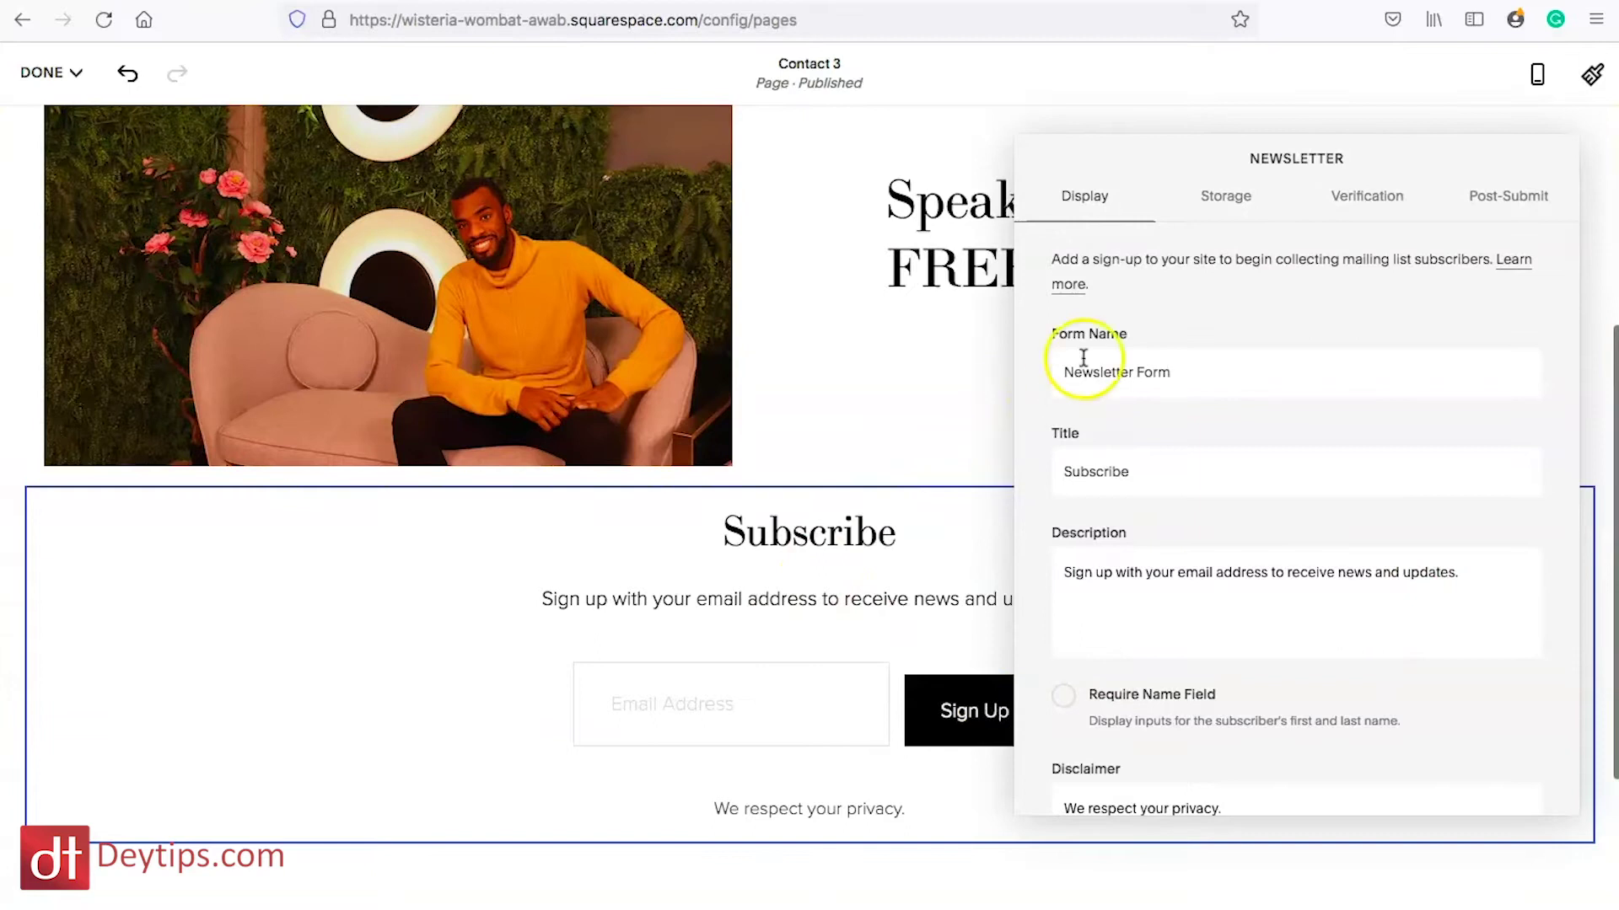
left_click(921, 542)
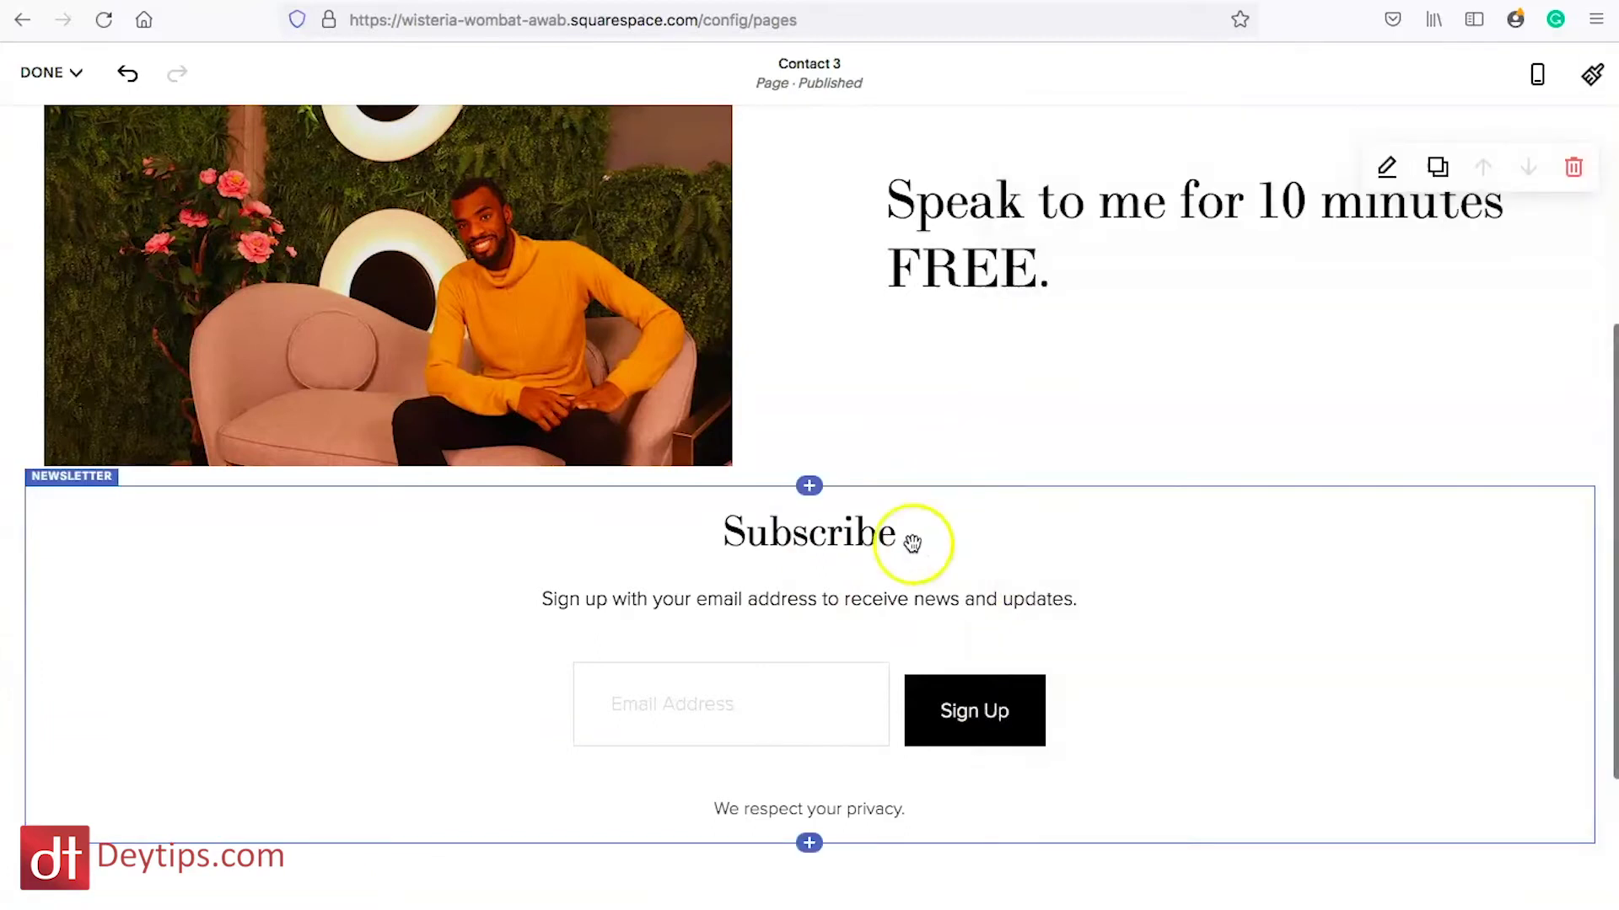
scroll(1163, 632, "up", 1)
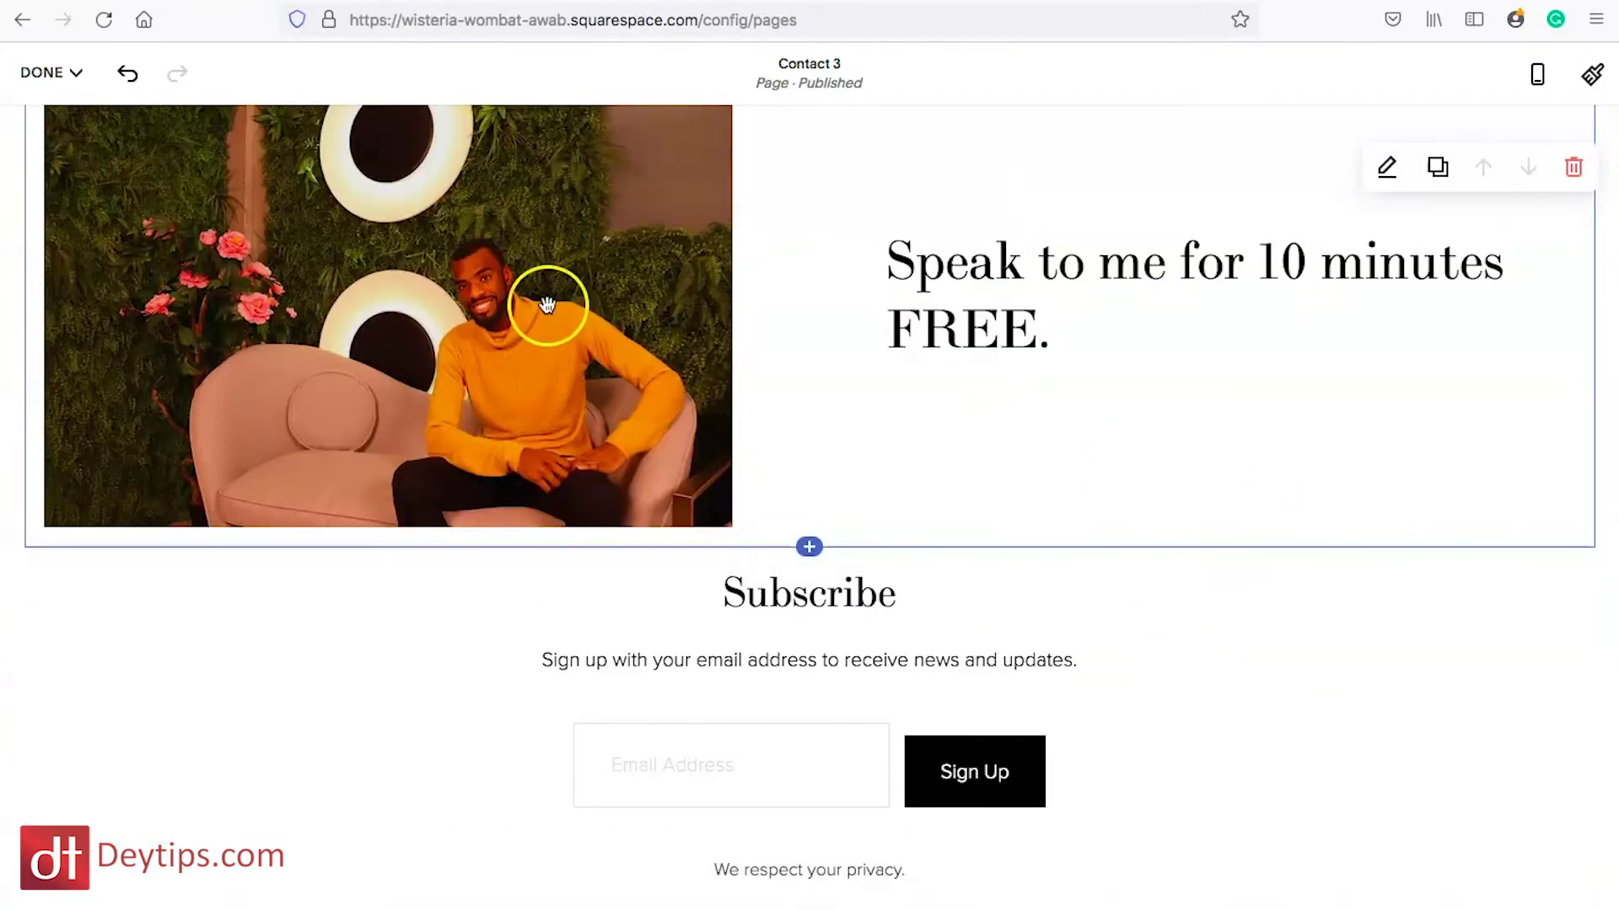
scroll(1094, 318, "up", 1)
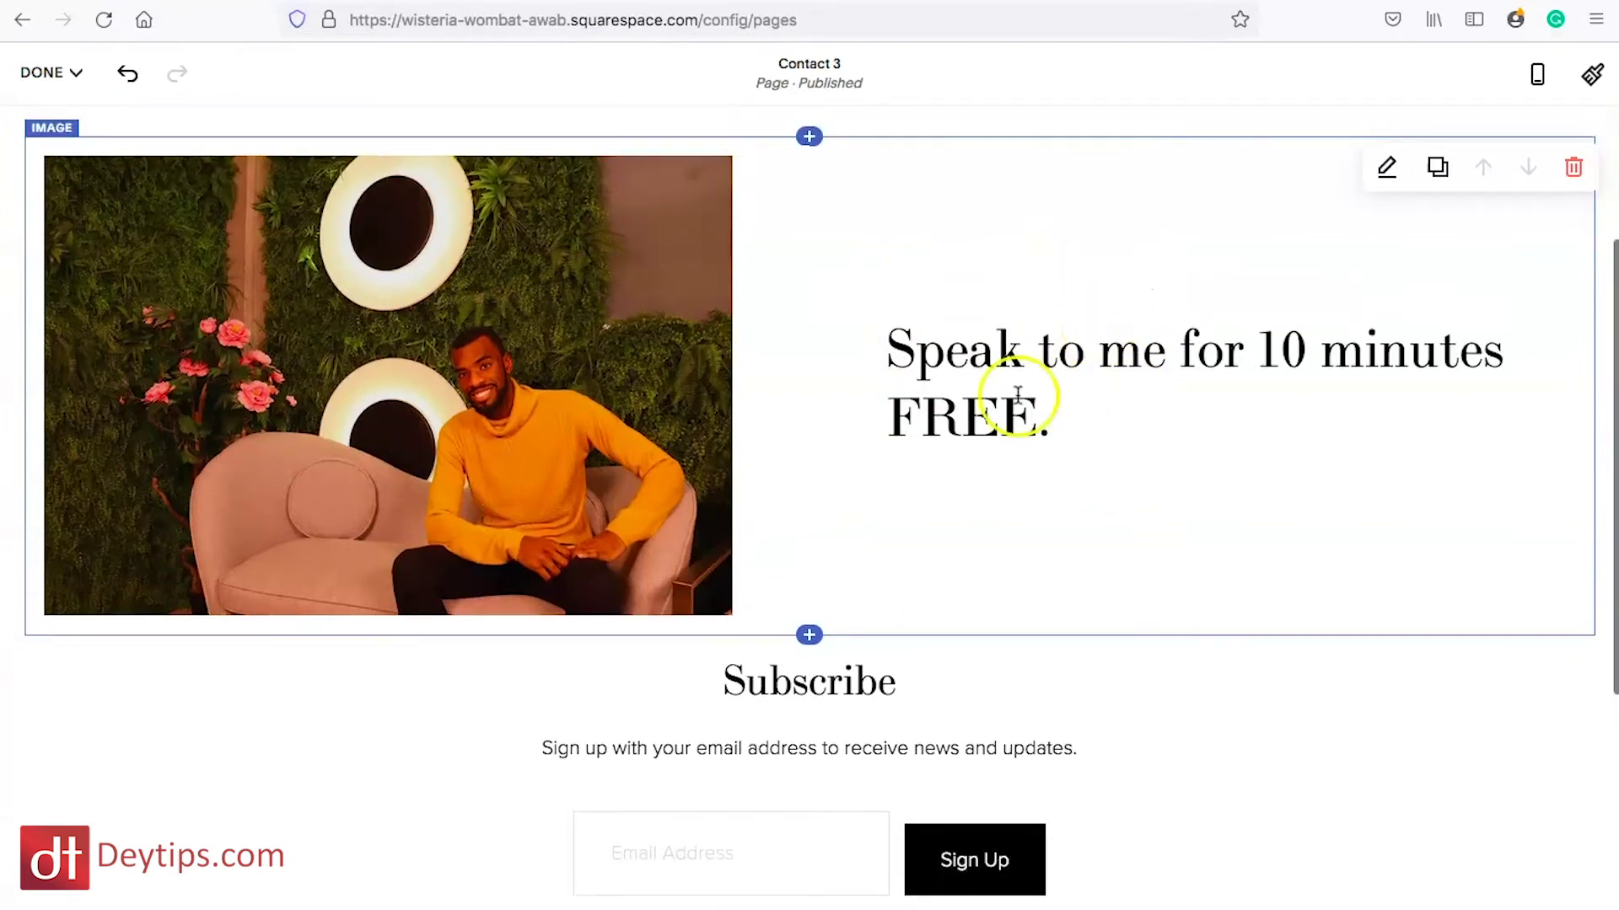
scroll(1003, 513, "down", 2)
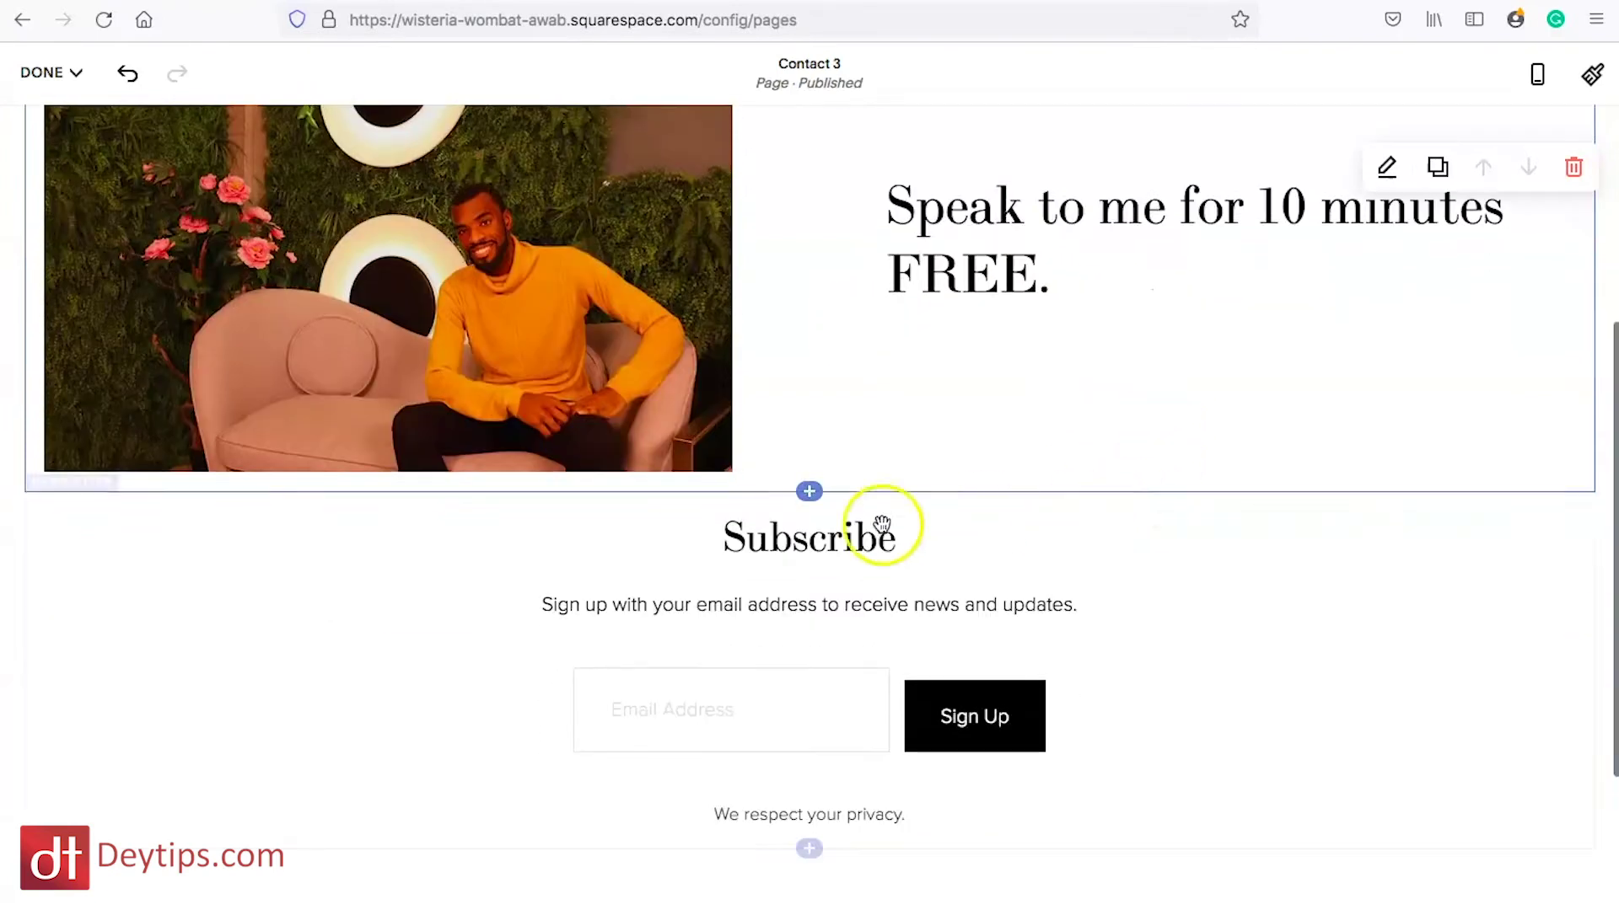
Step: Set the newsletter block's title to "Leave your details to book your free call" and its description to "Sign up today!"
left_click(796, 553)
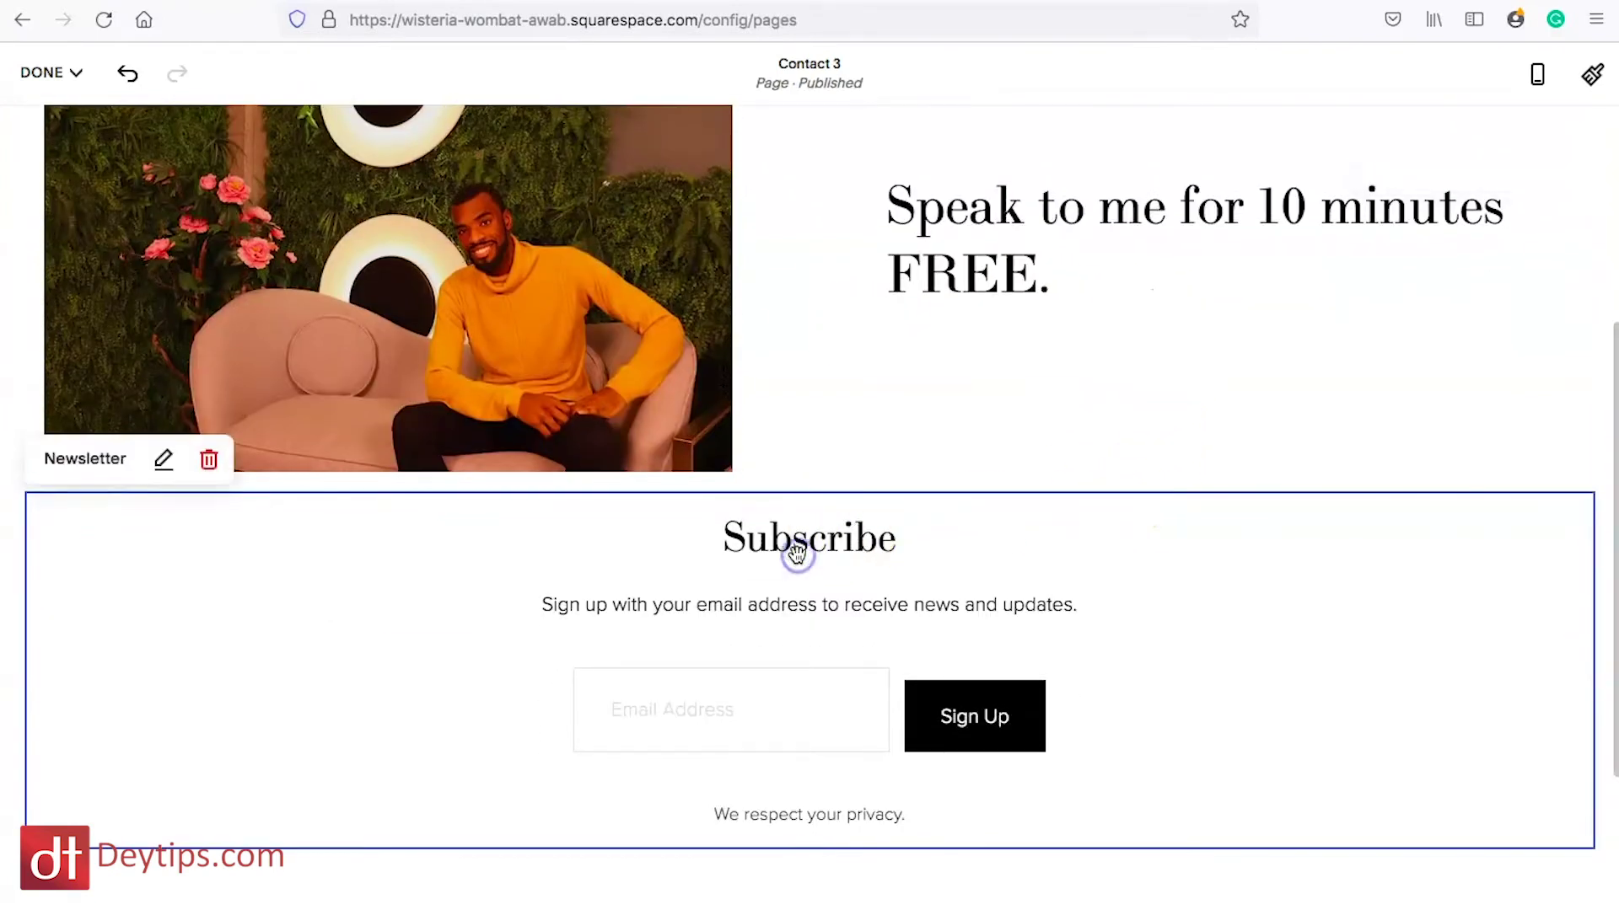
left_click(167, 464)
type("Leav")
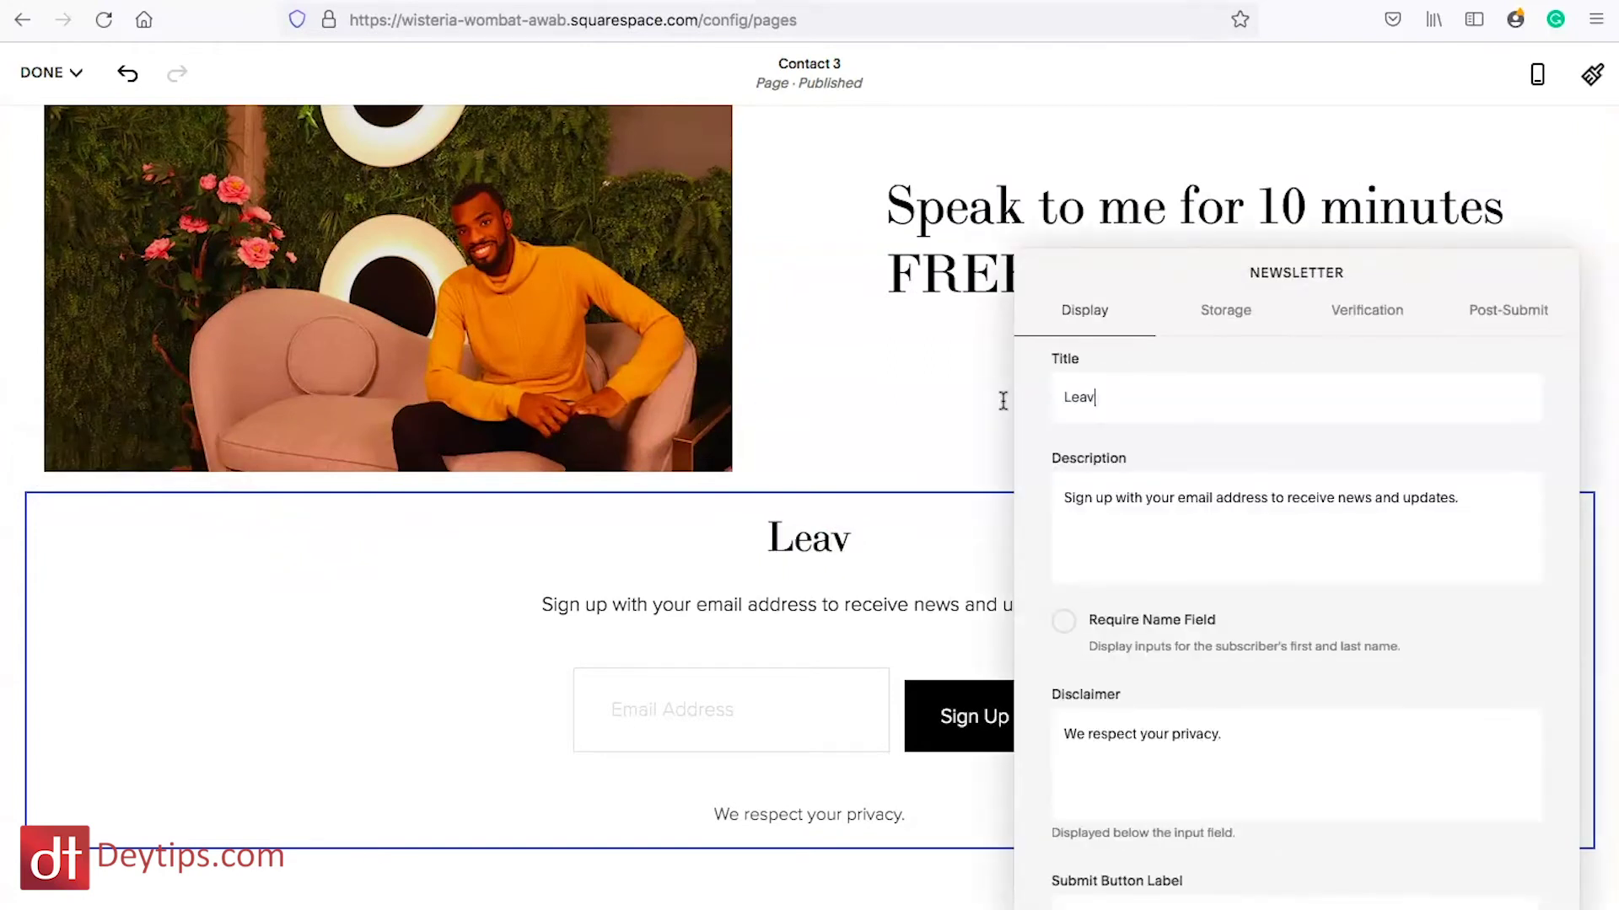
type("e your detai")
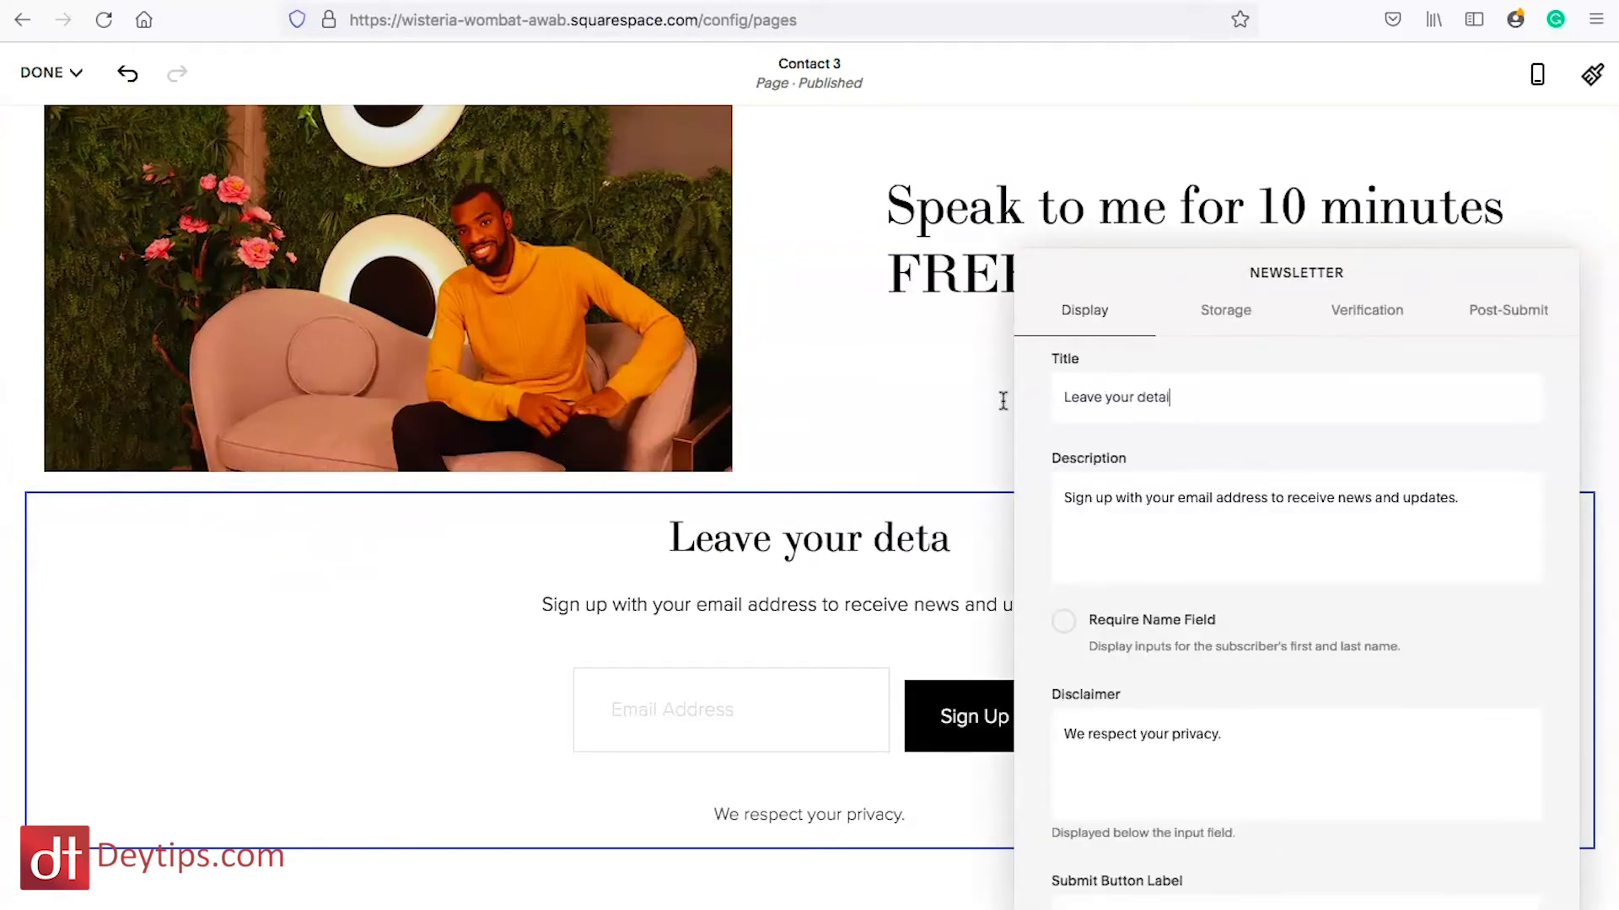
type("ls to book your free c")
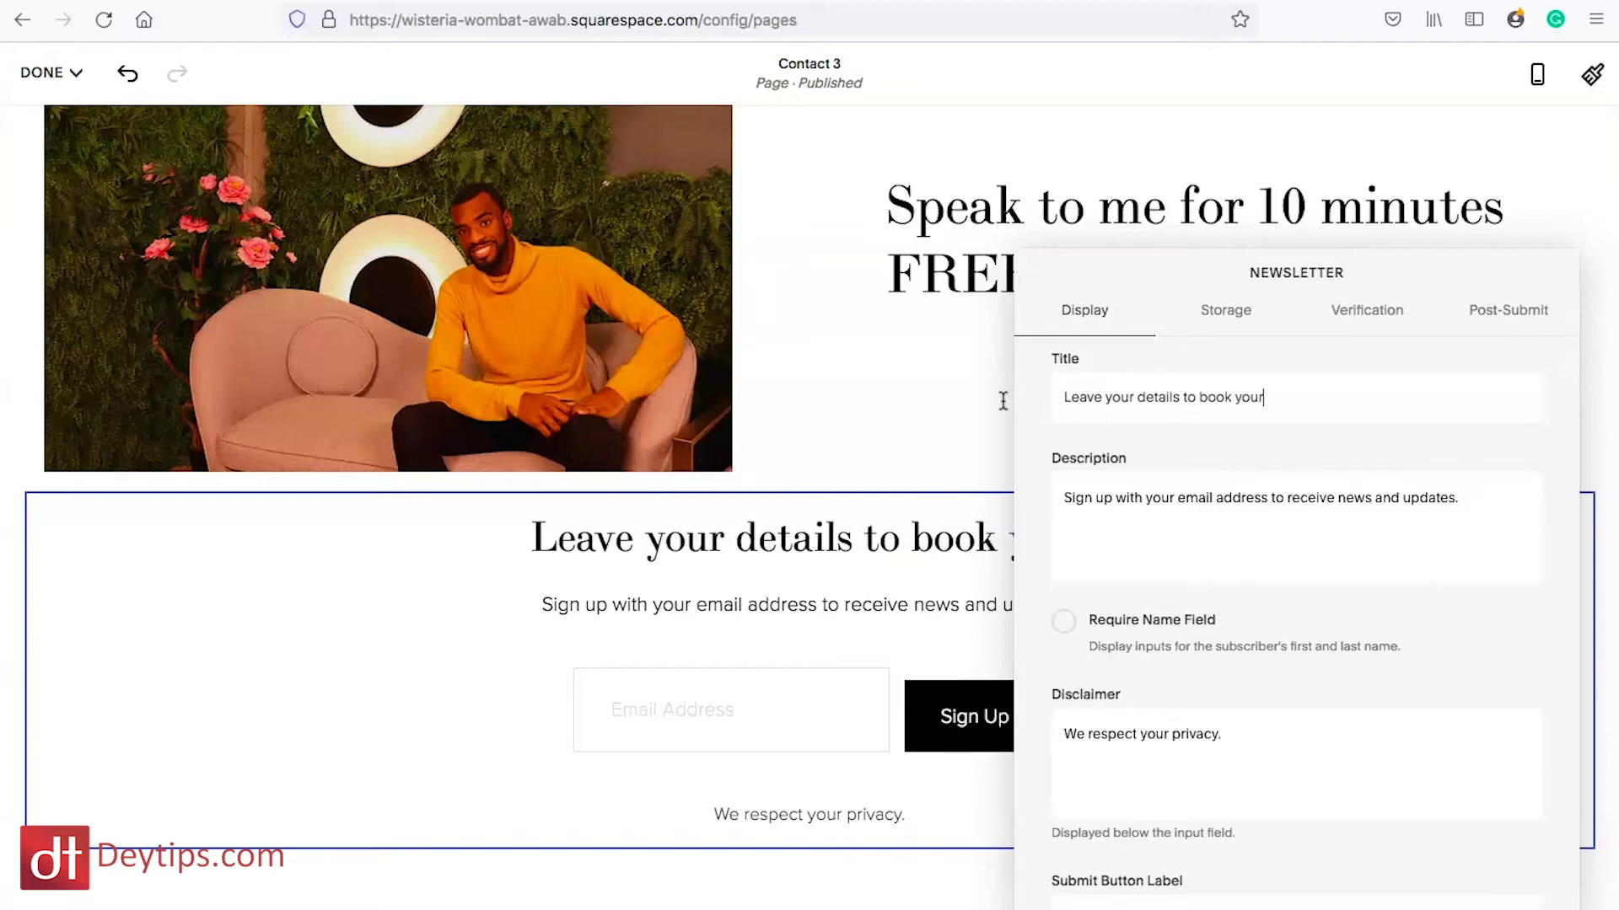
type("all")
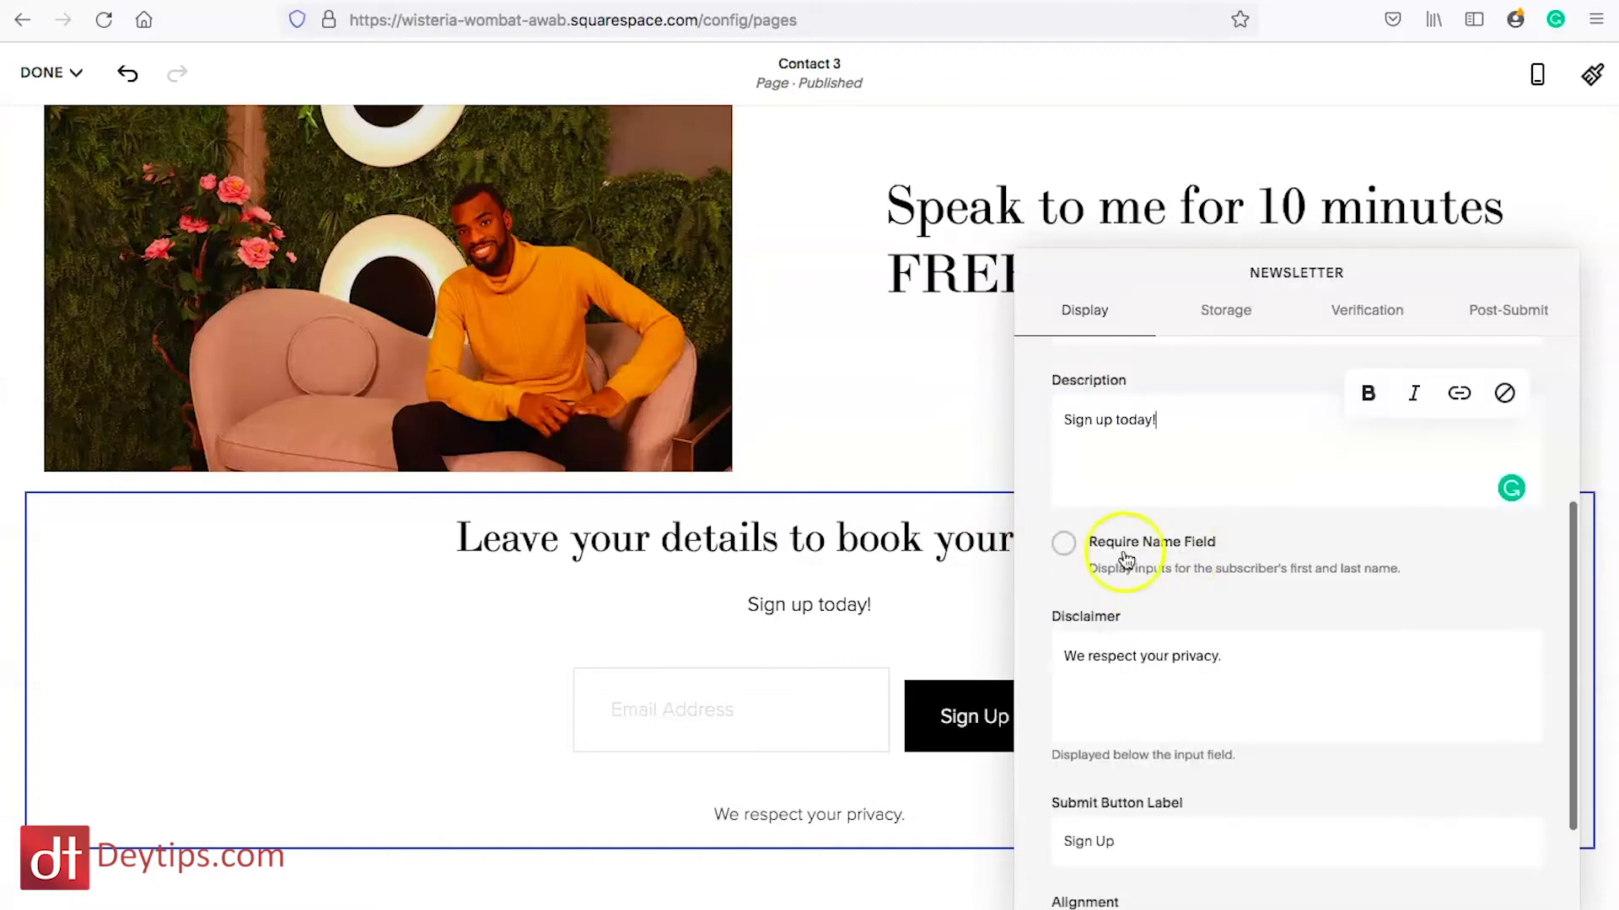
Step: Enable Require Name Field for the newsletter form so it asks for first and last name
left_click(1067, 547)
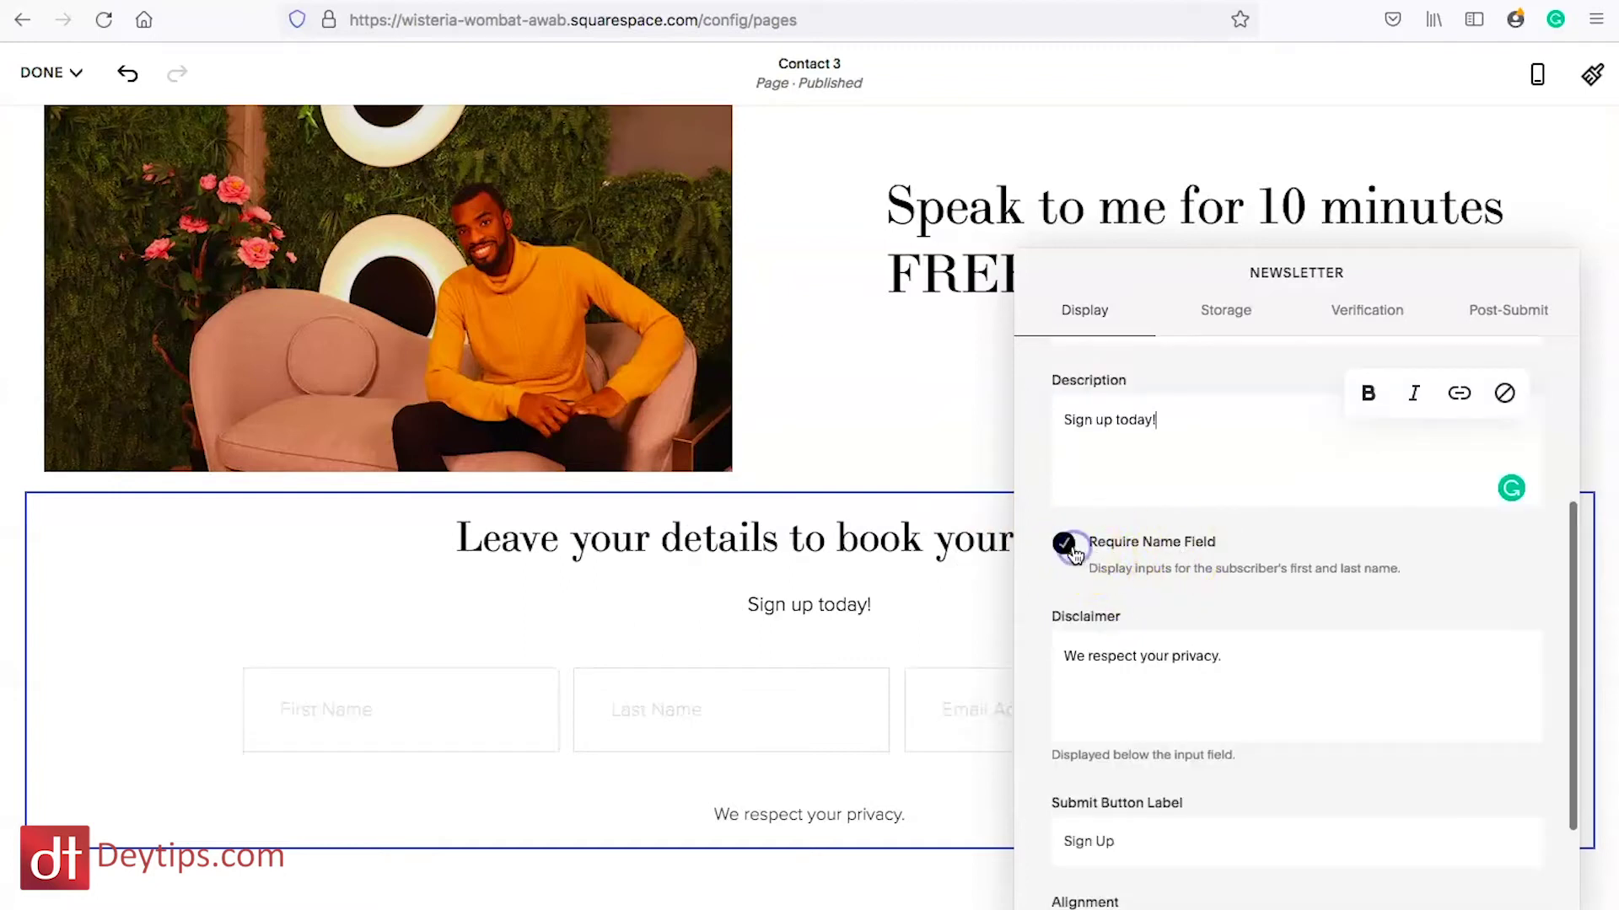
left_click(1064, 547)
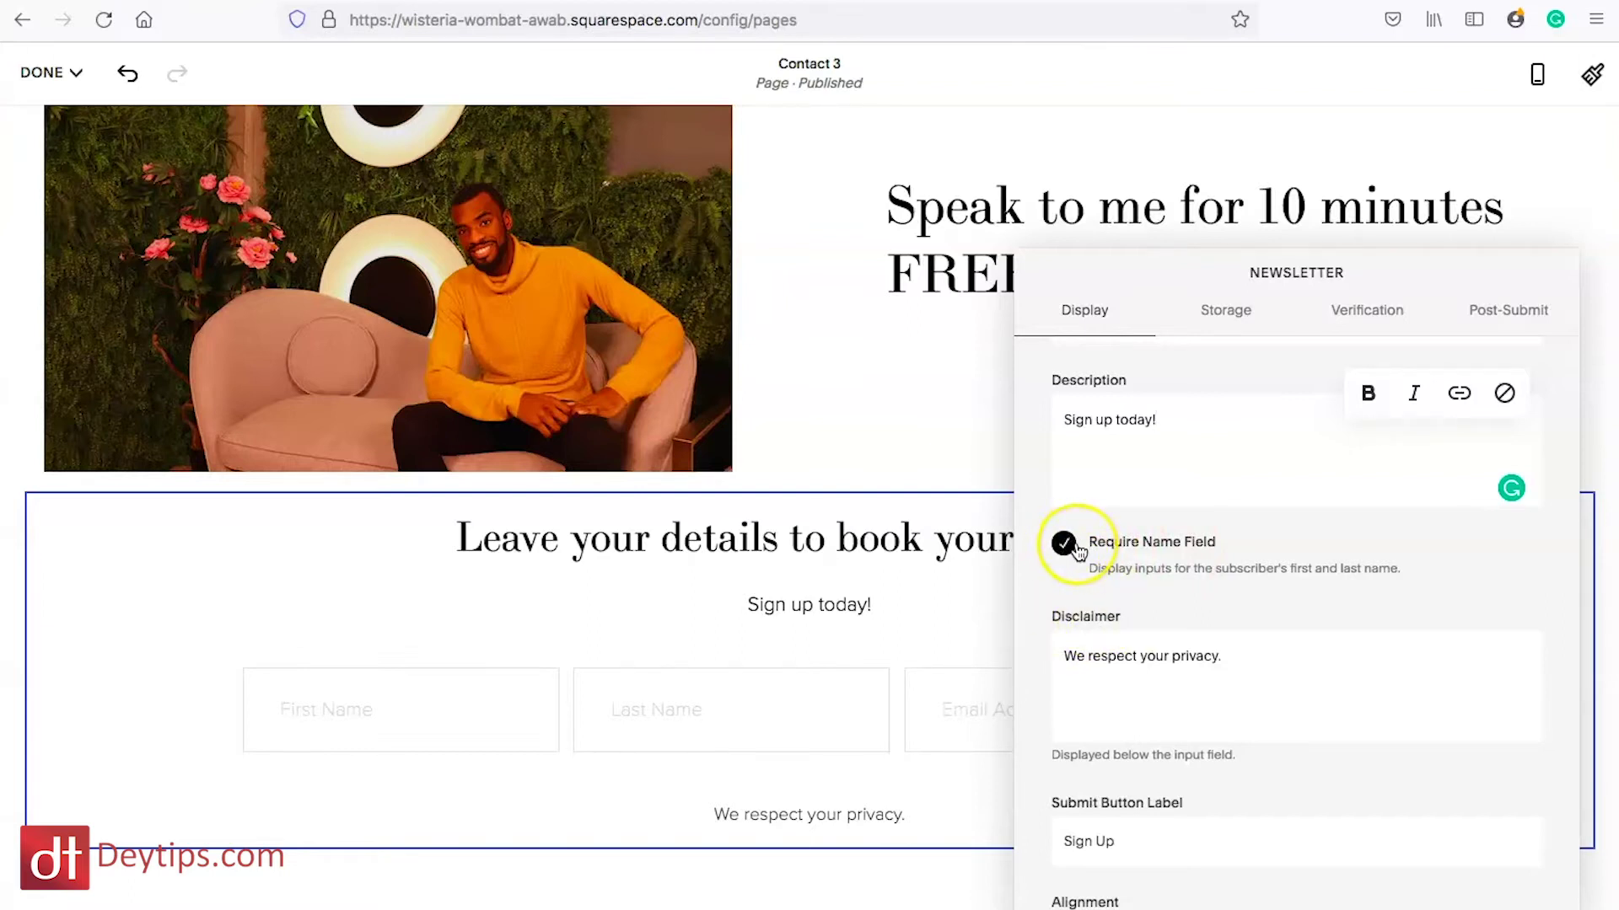
scroll(1222, 607, "down", 2)
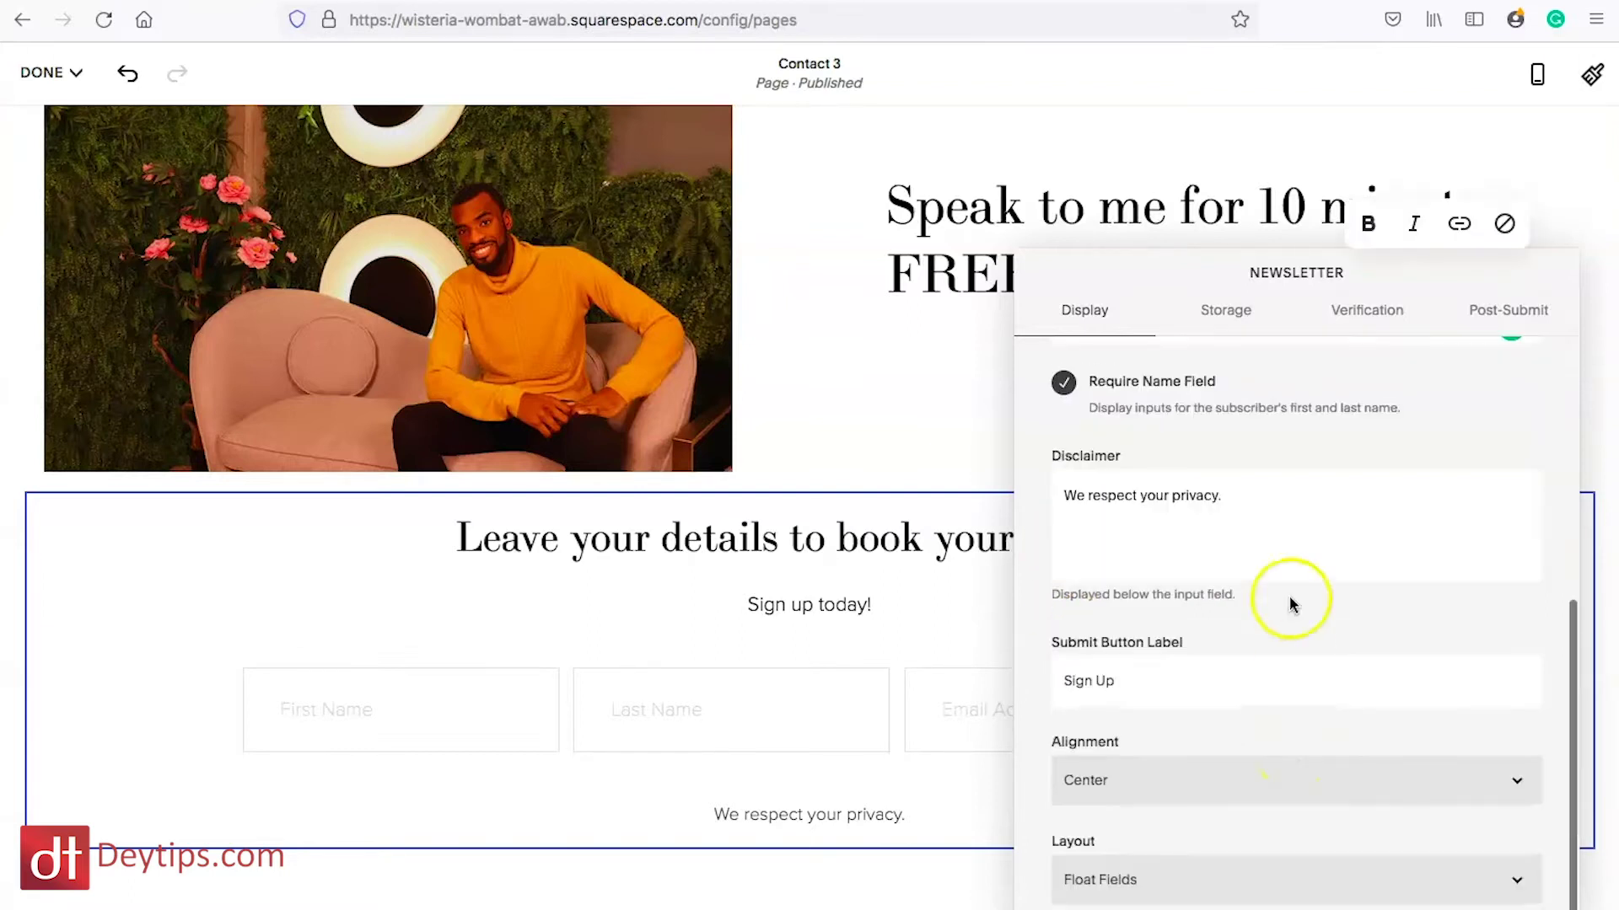
Step: Review the newsletter form's storage settings, including the mailing list choice and the other services that can be connected
left_click(1247, 319)
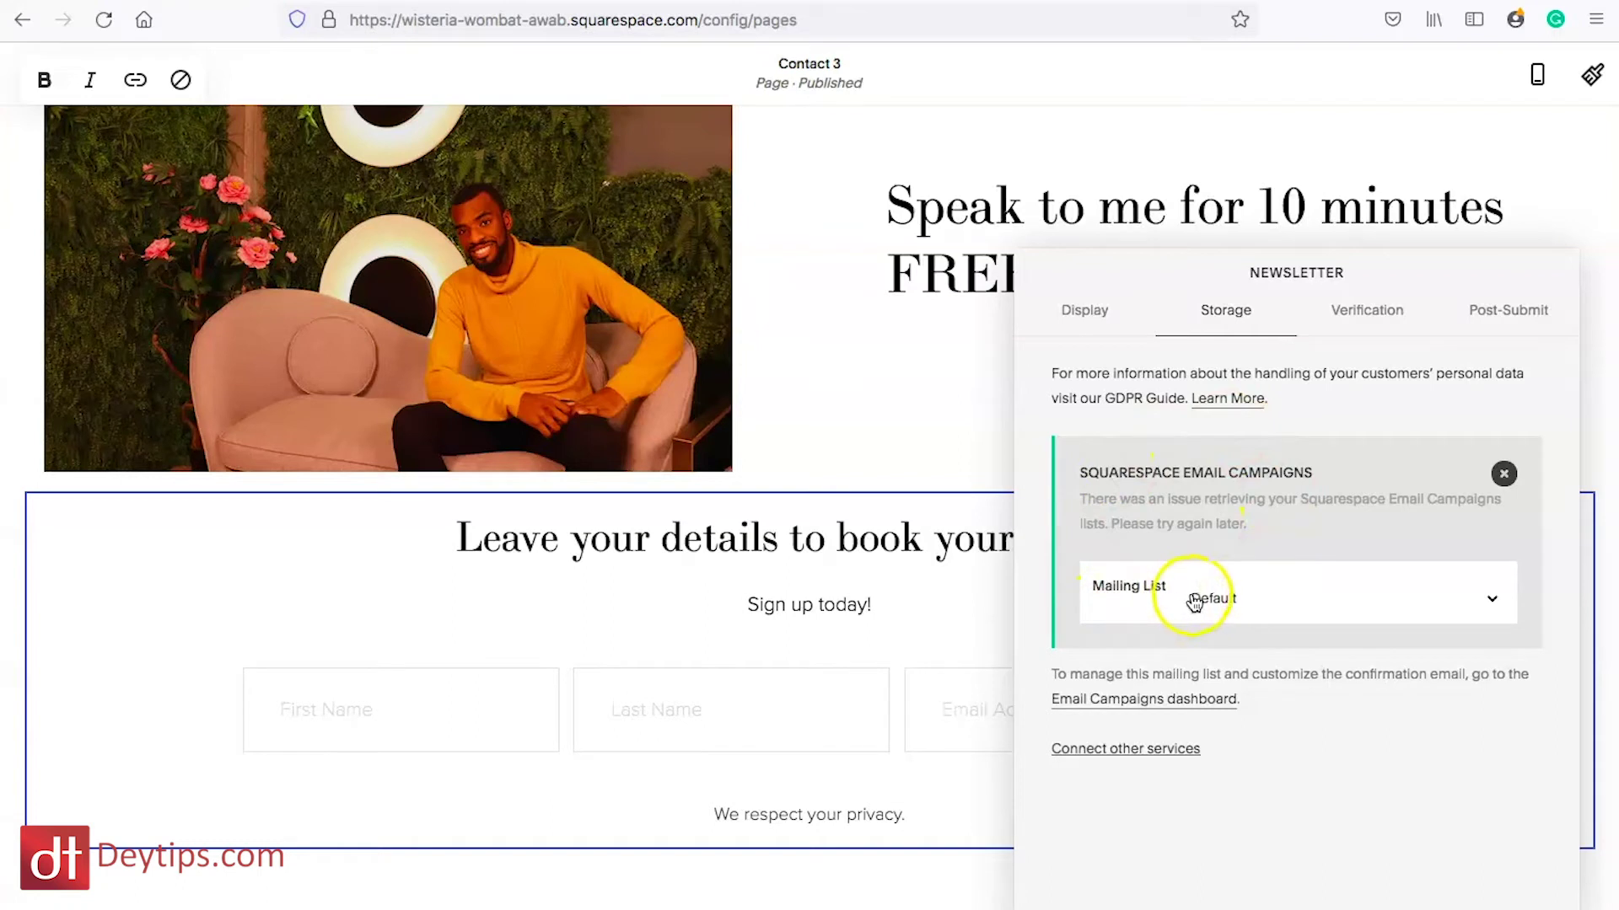
left_click(1389, 600)
left_click(1372, 647)
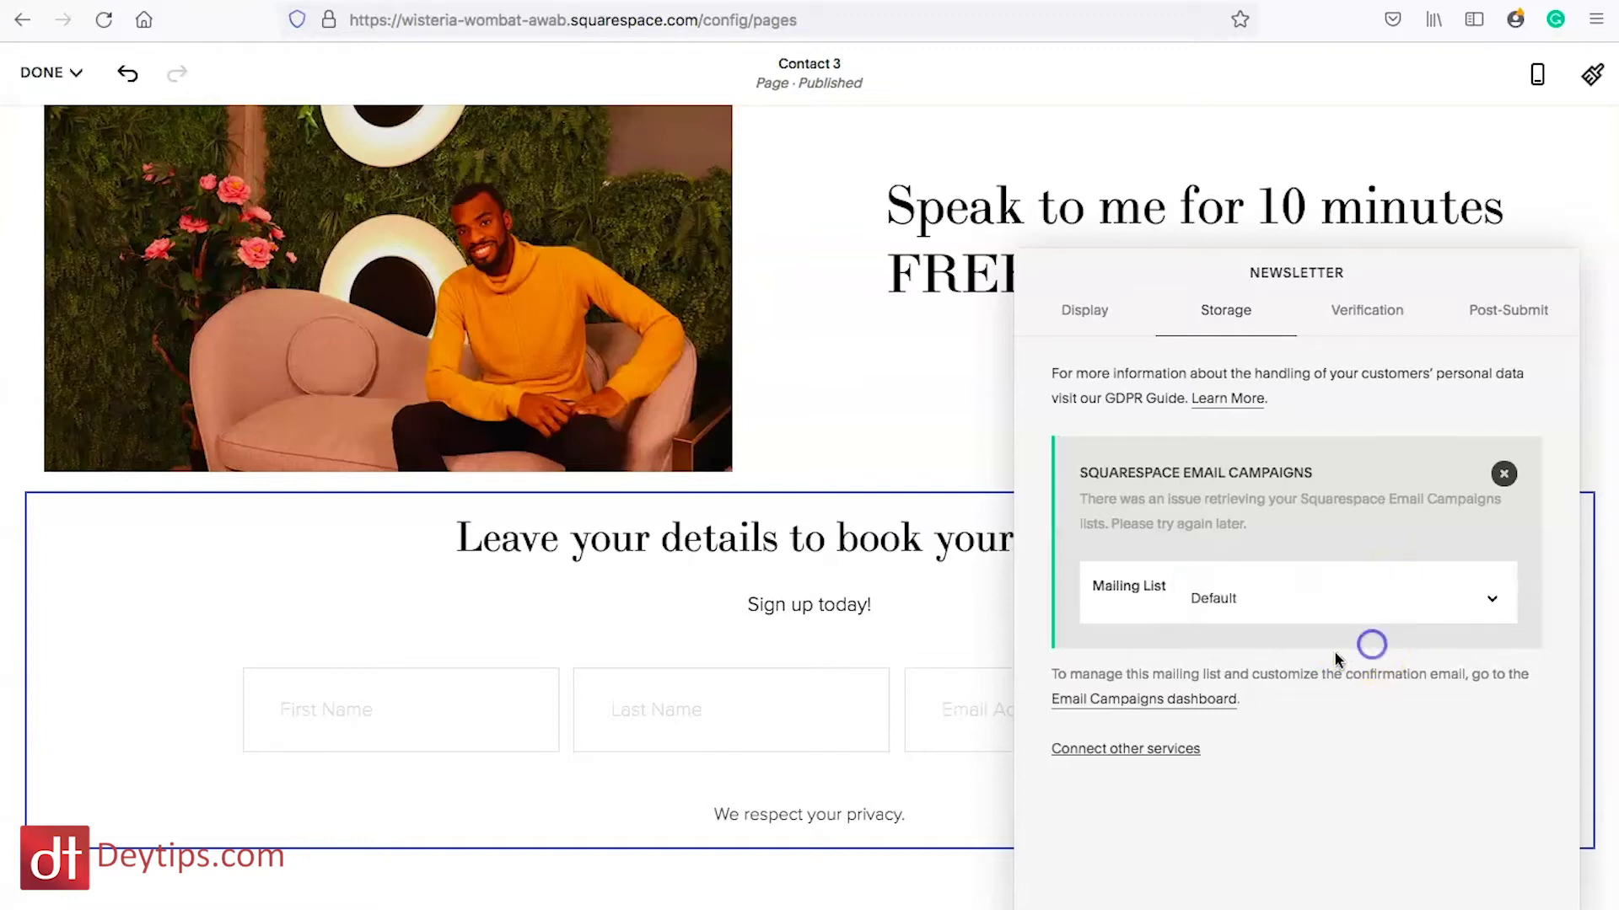
left_click(1139, 749)
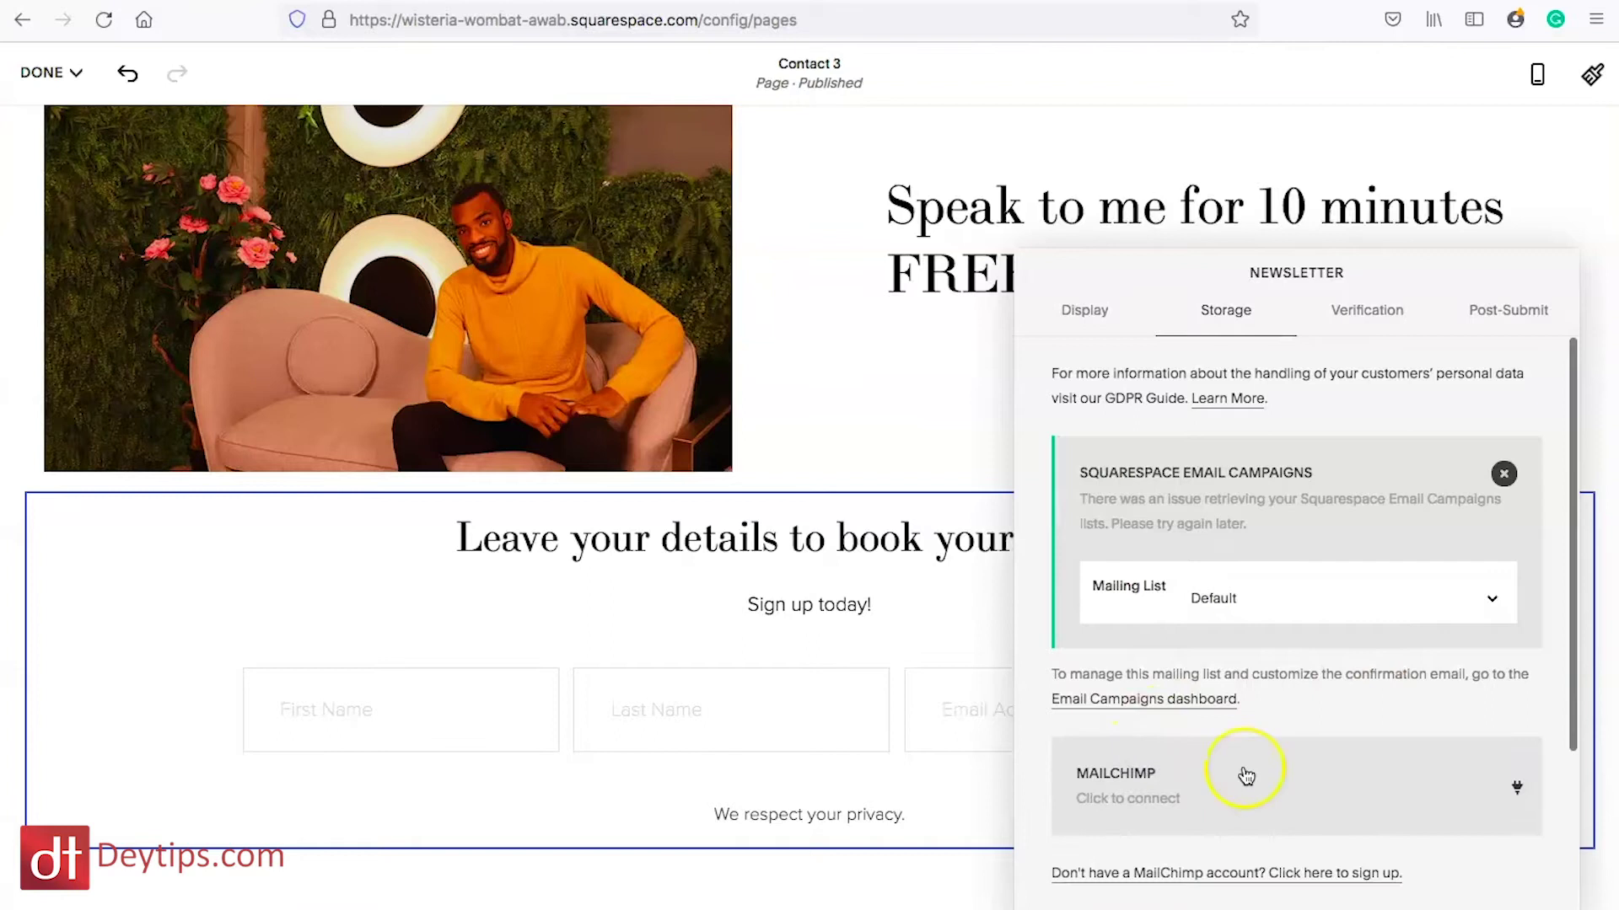
scroll(1246, 775, "down", 3)
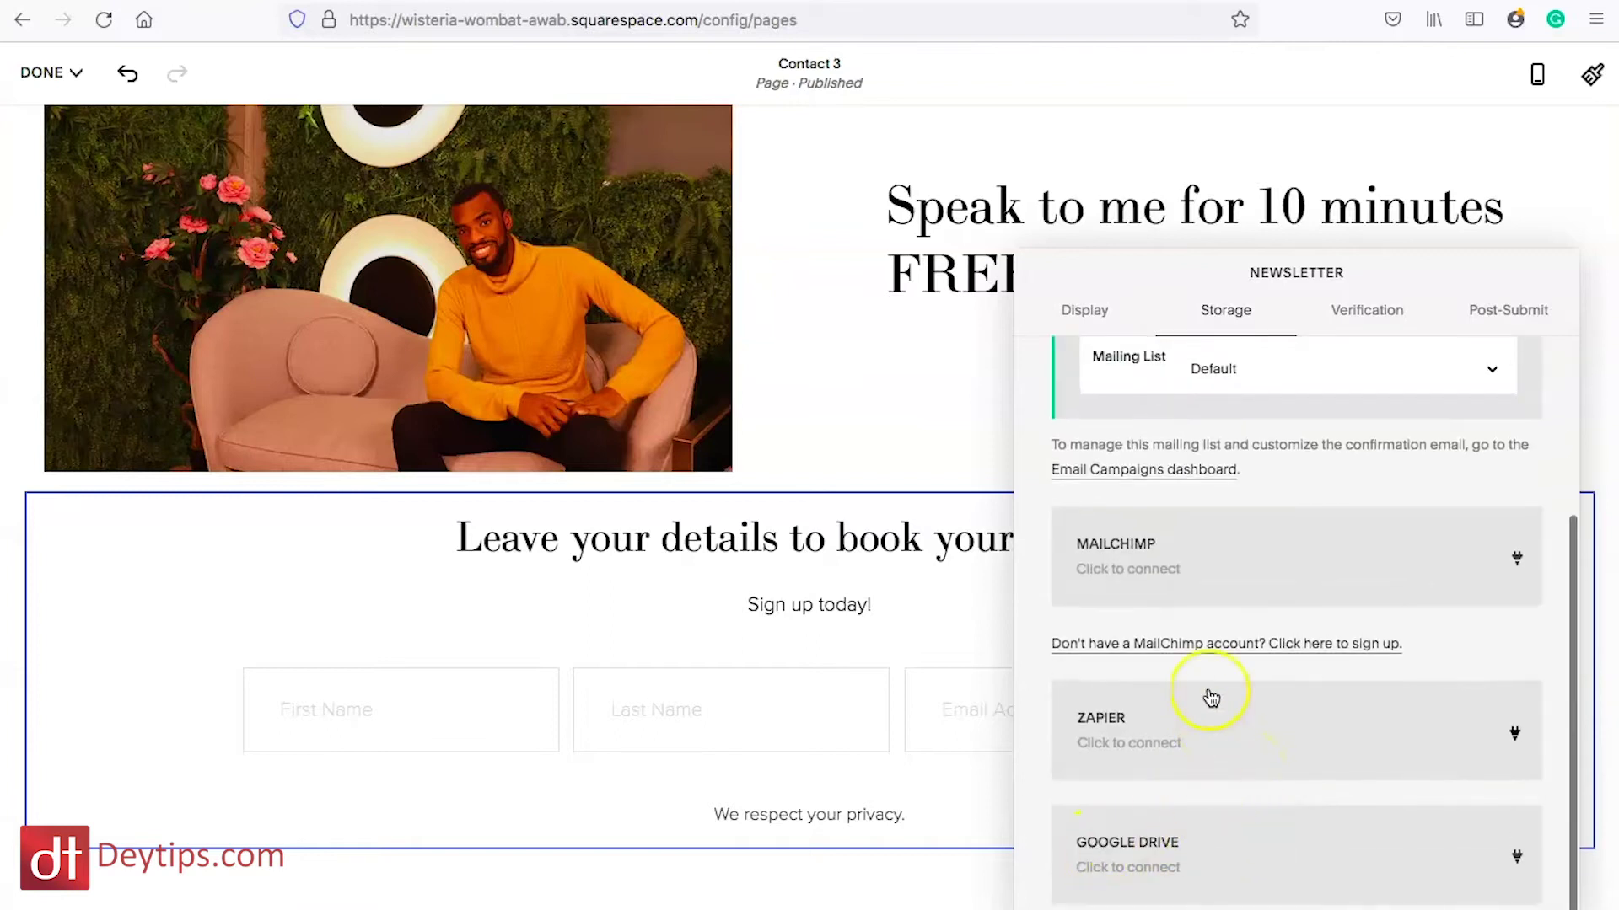
scroll(1211, 698, "up", 3)
Step: Open the newsletter form's post-submit redirect URL setting
left_click(1507, 314)
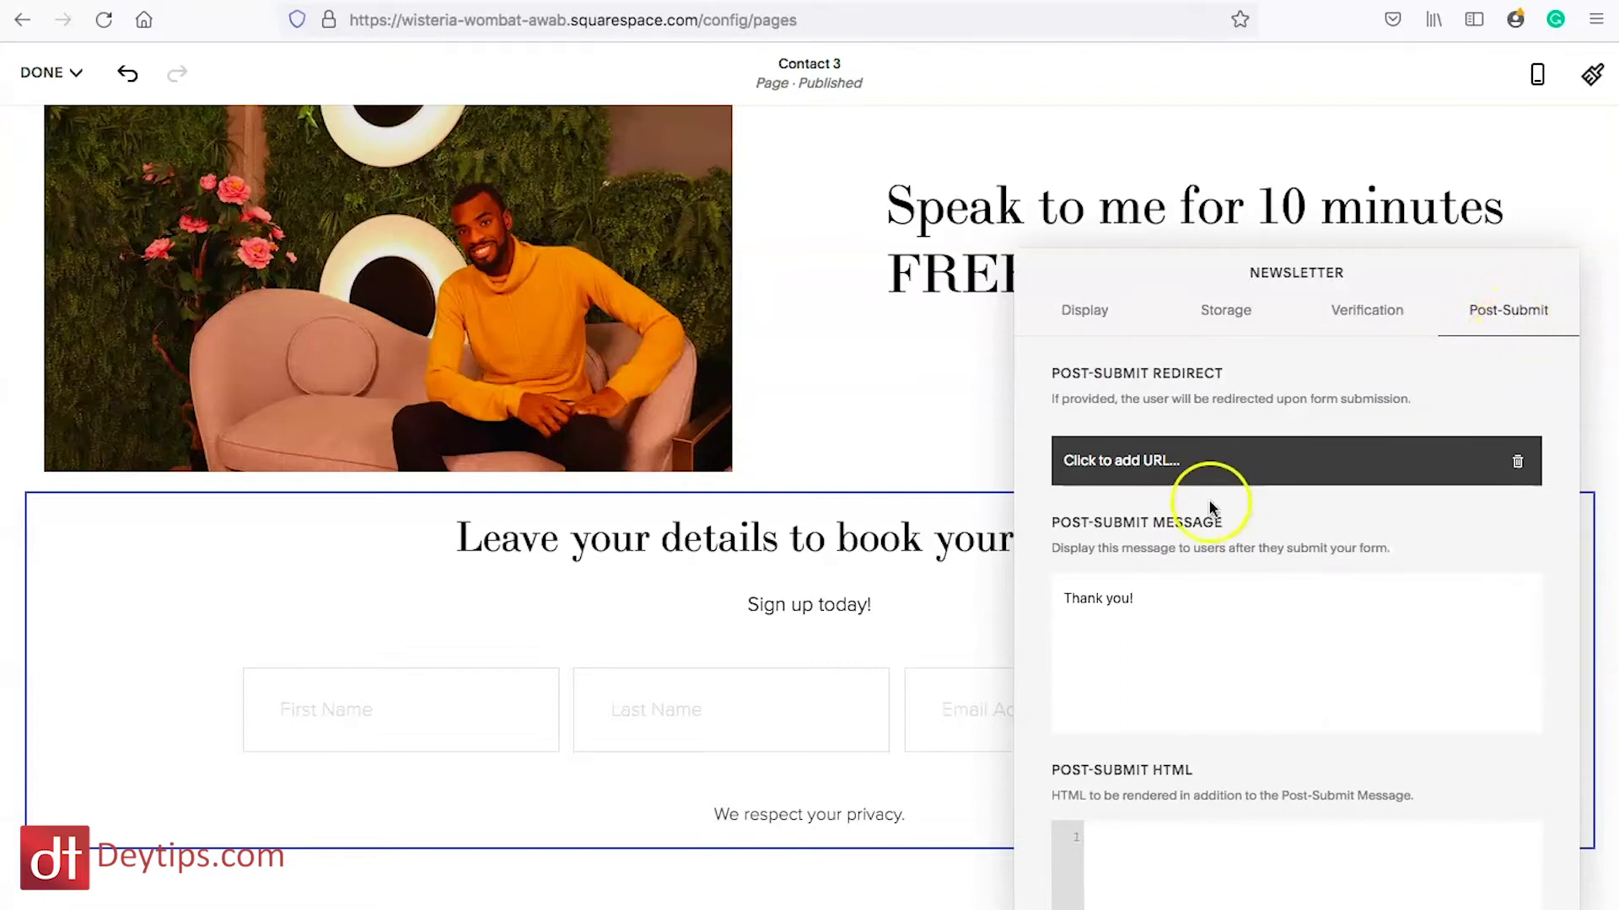
left_click(1126, 462)
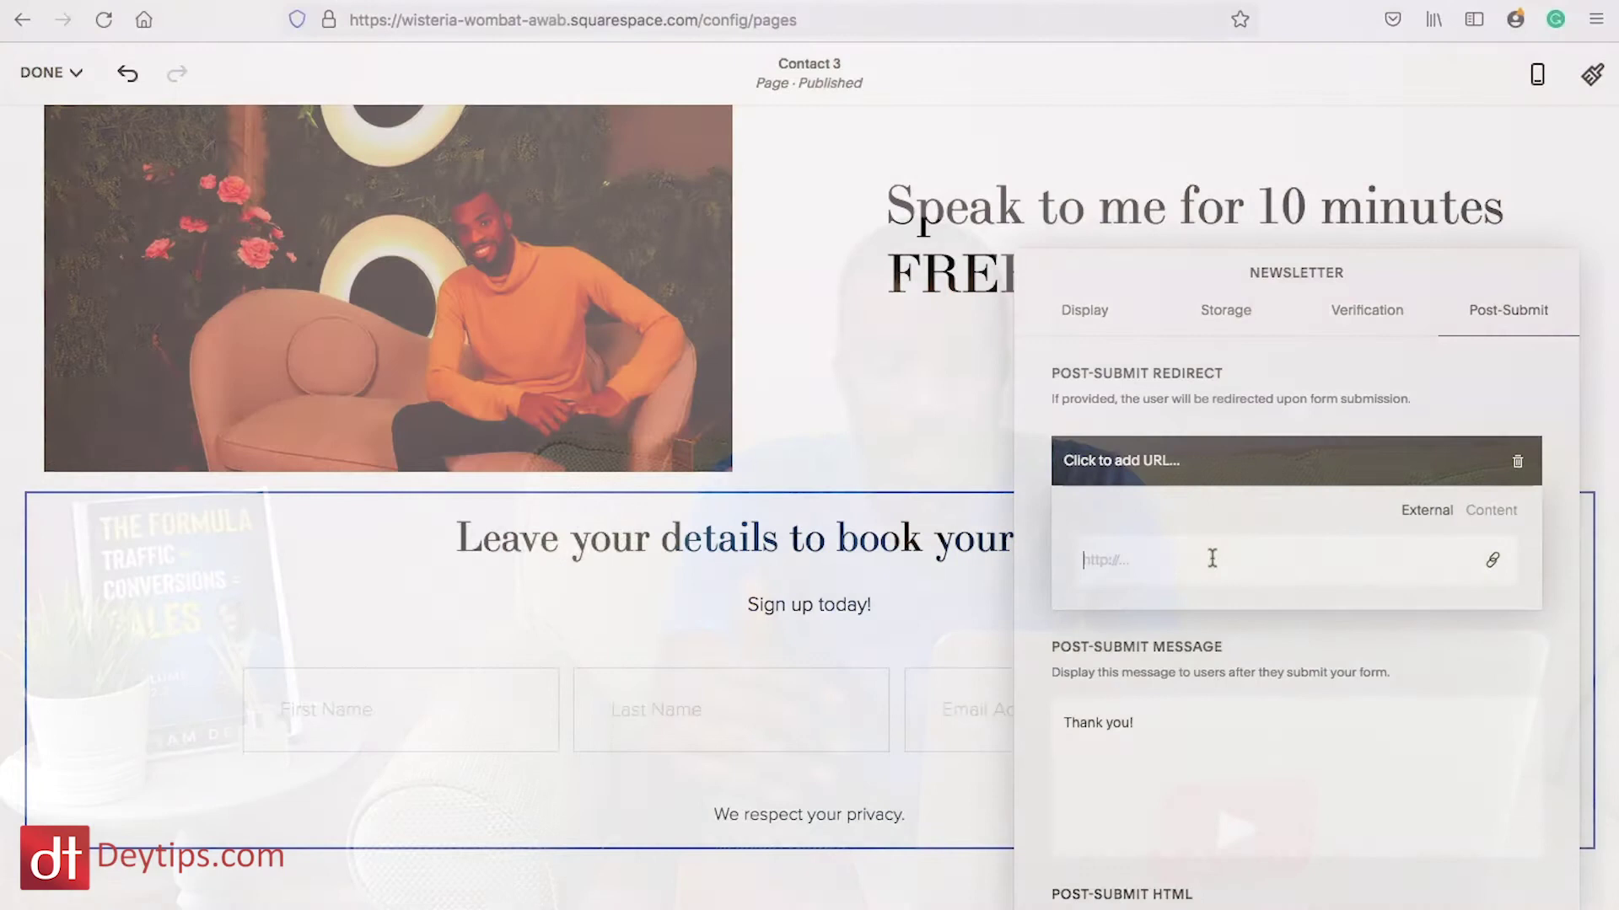
left_click(1218, 464)
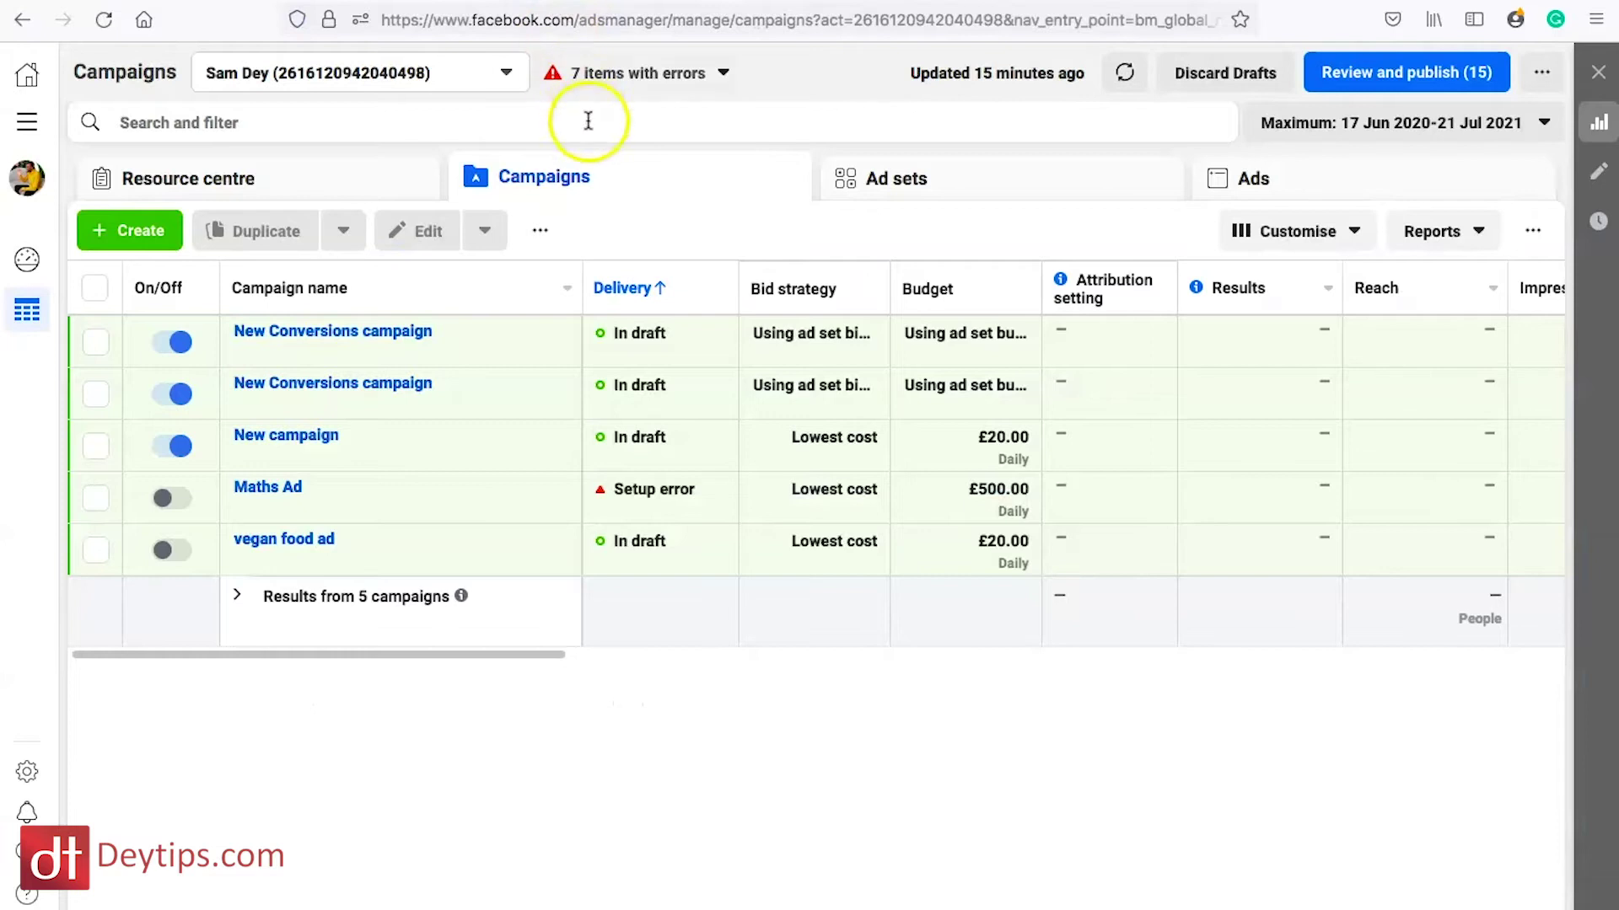
Step: Try to create a custom conversion named "Consulting call leads" for the pixel in Events Manager, using a URL contains rule
left_click(26, 122)
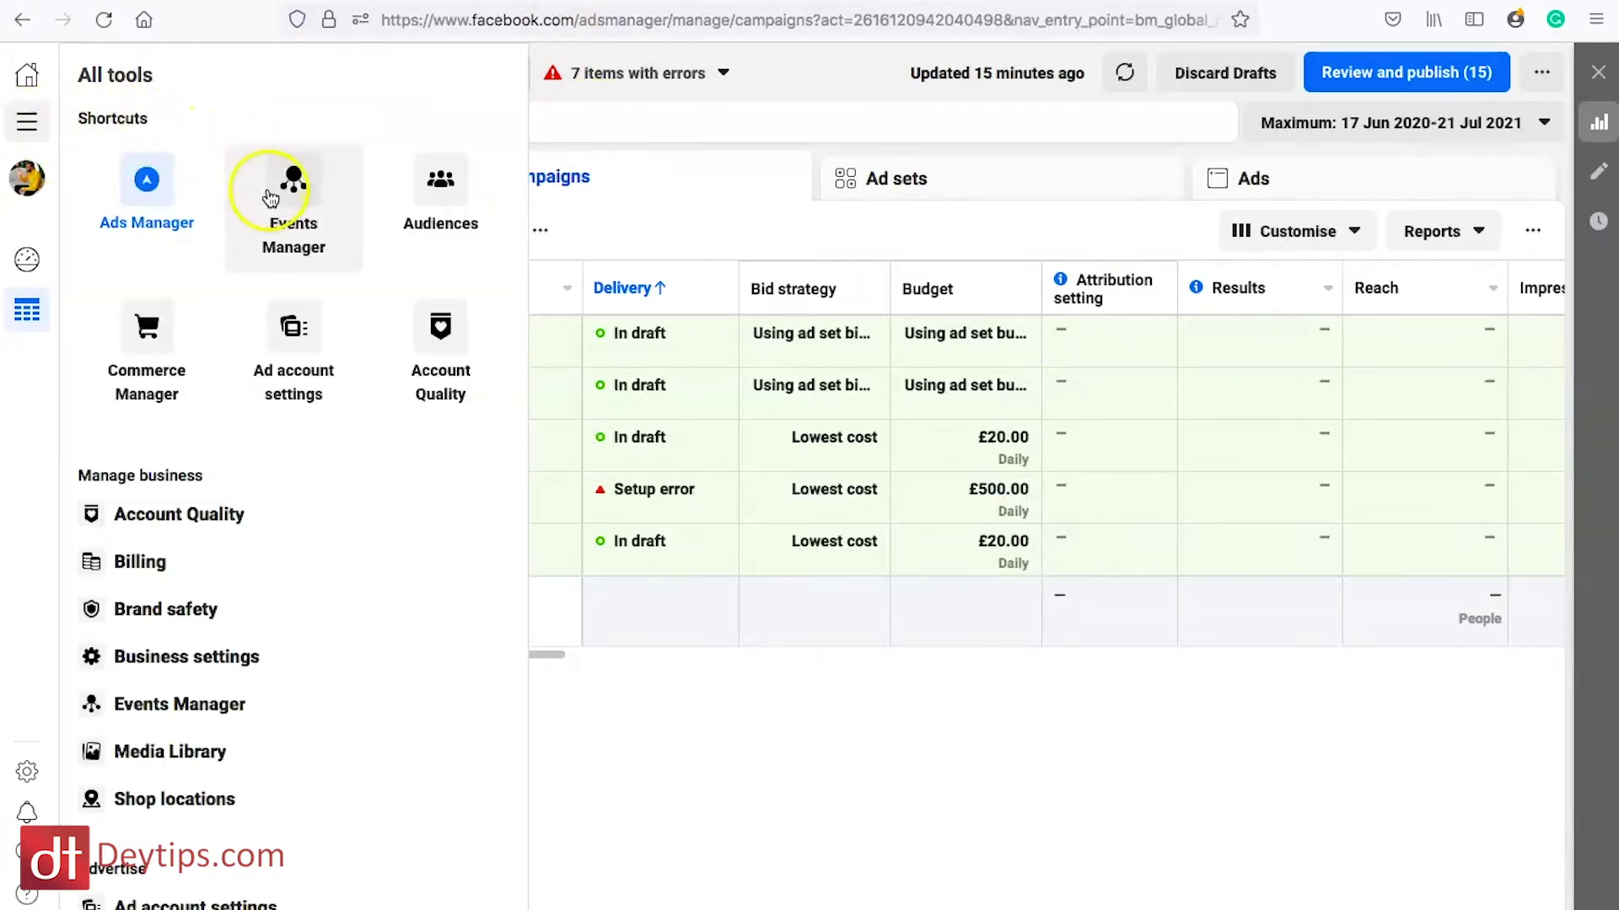
left_click(291, 179)
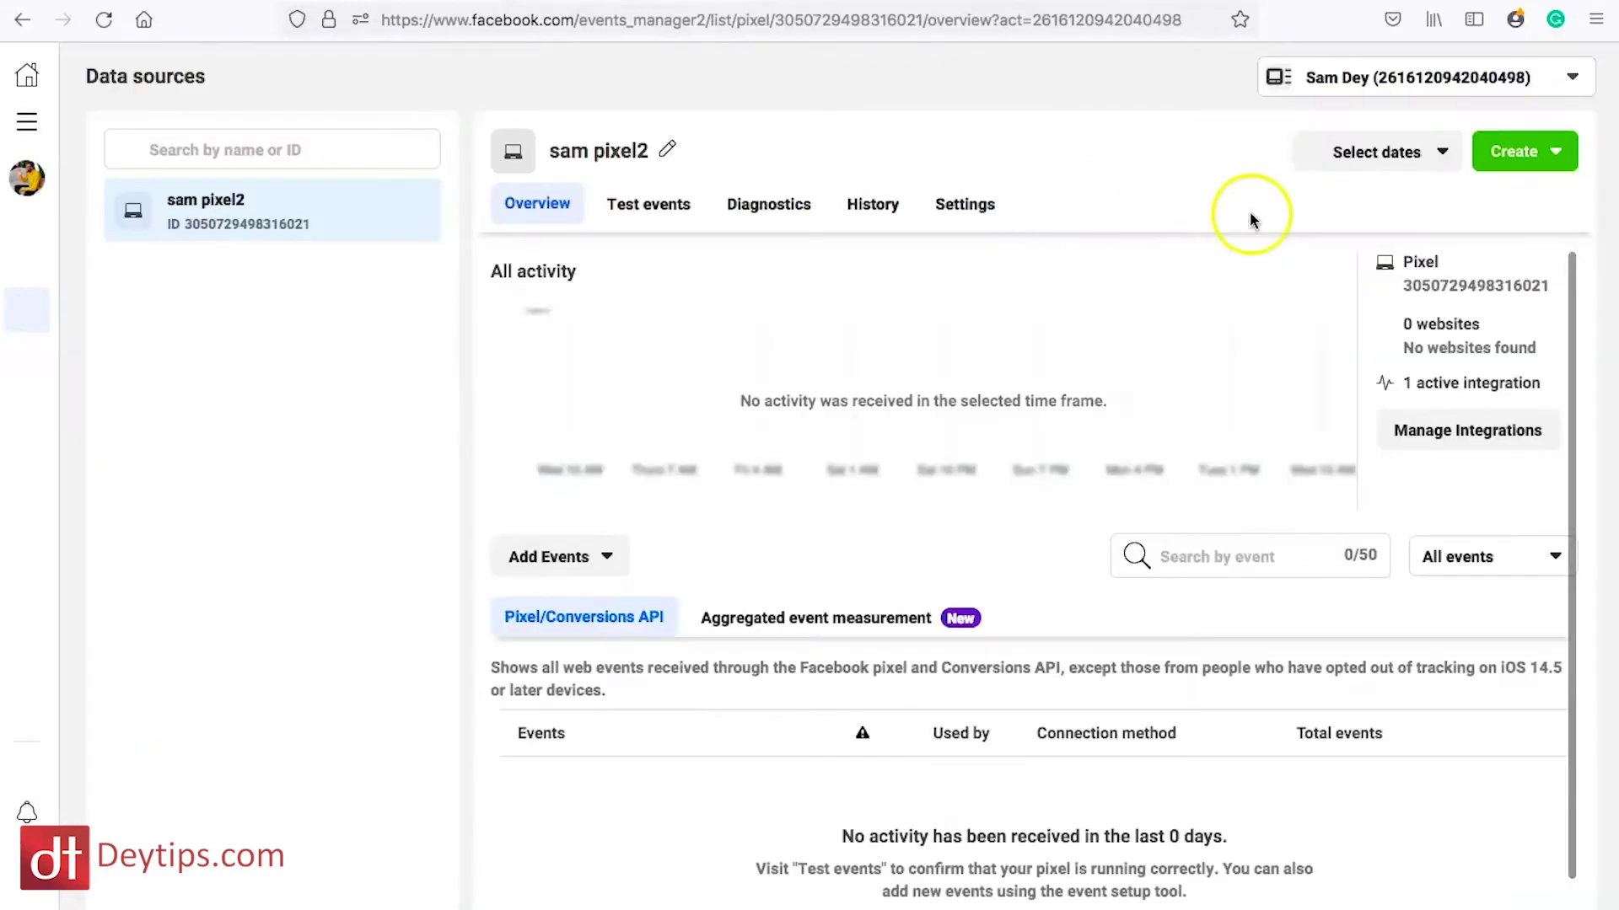
left_click(1528, 155)
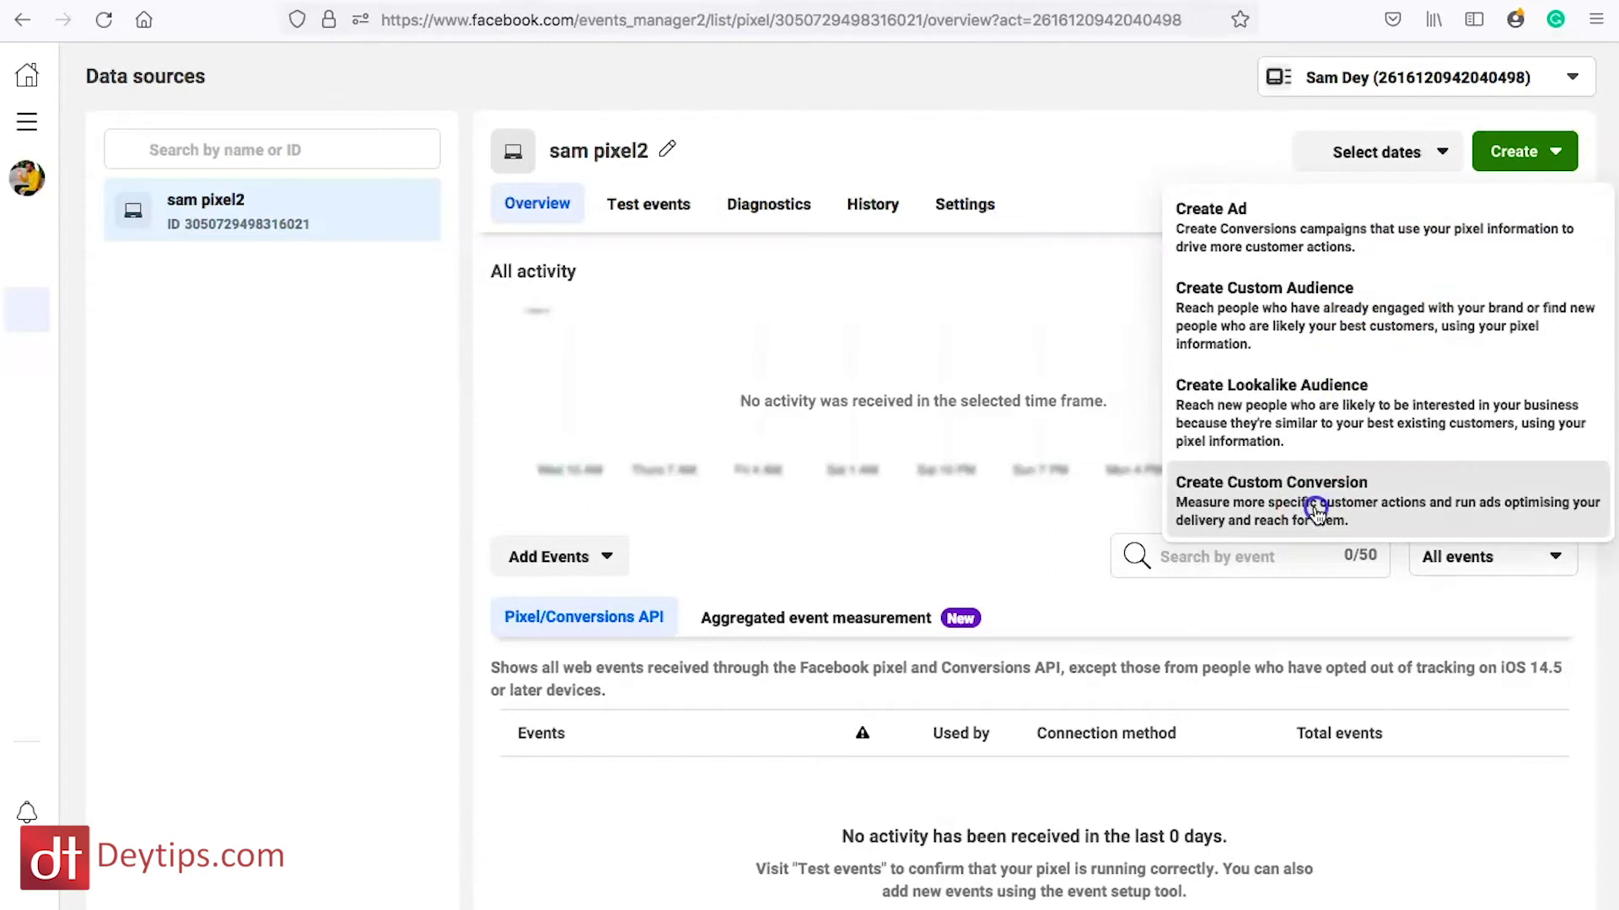
left_click(1359, 506)
left_click(619, 196)
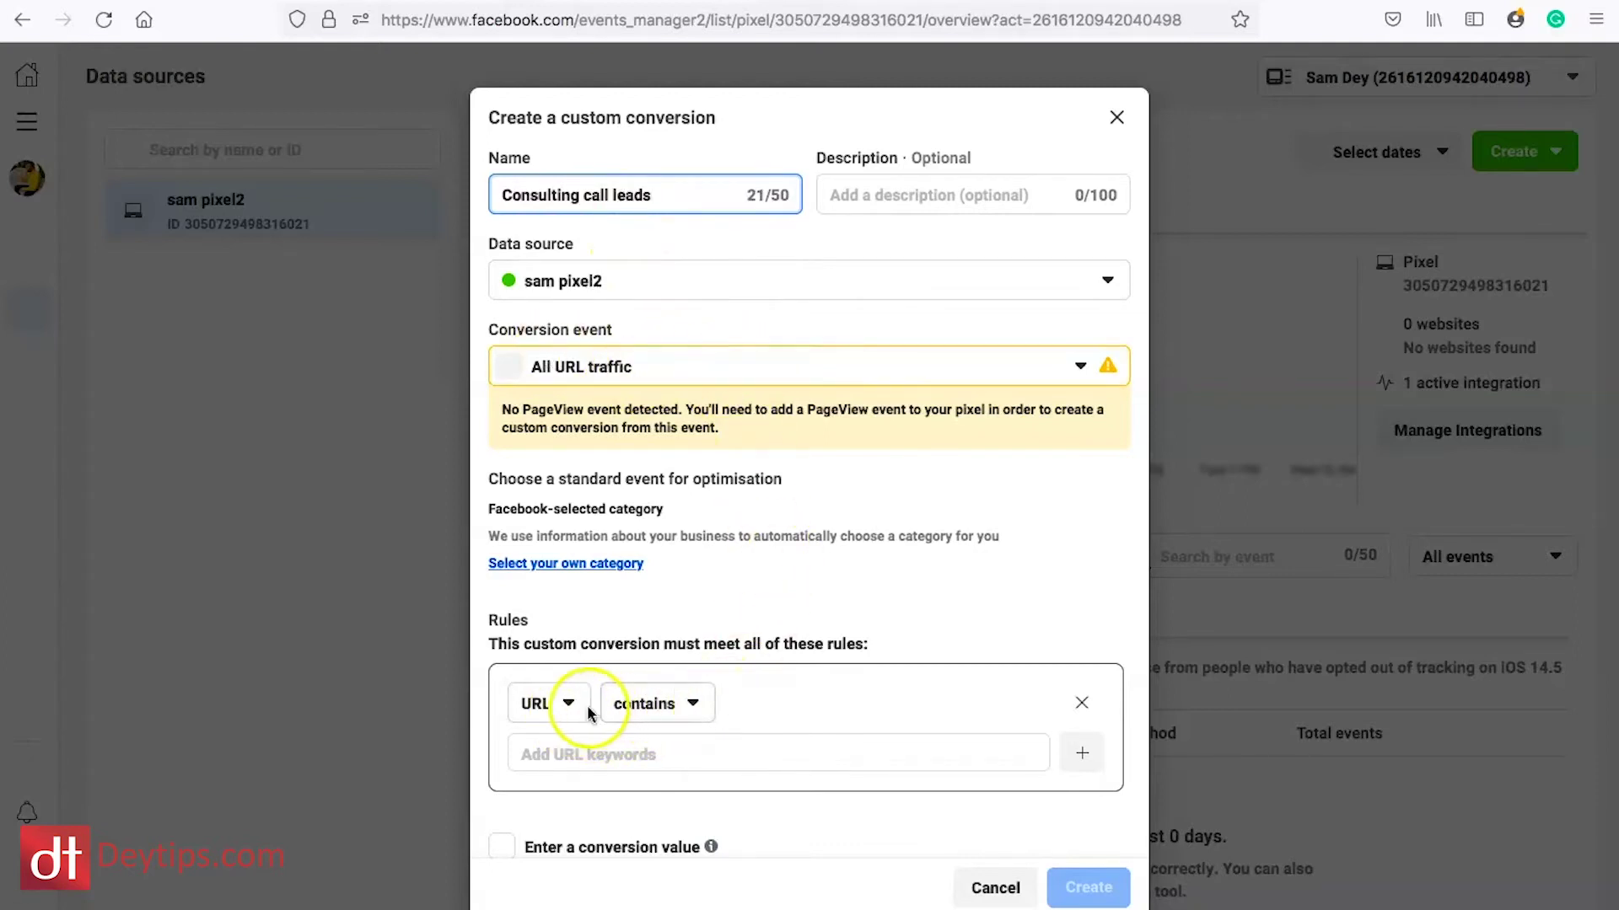
left_click(663, 750)
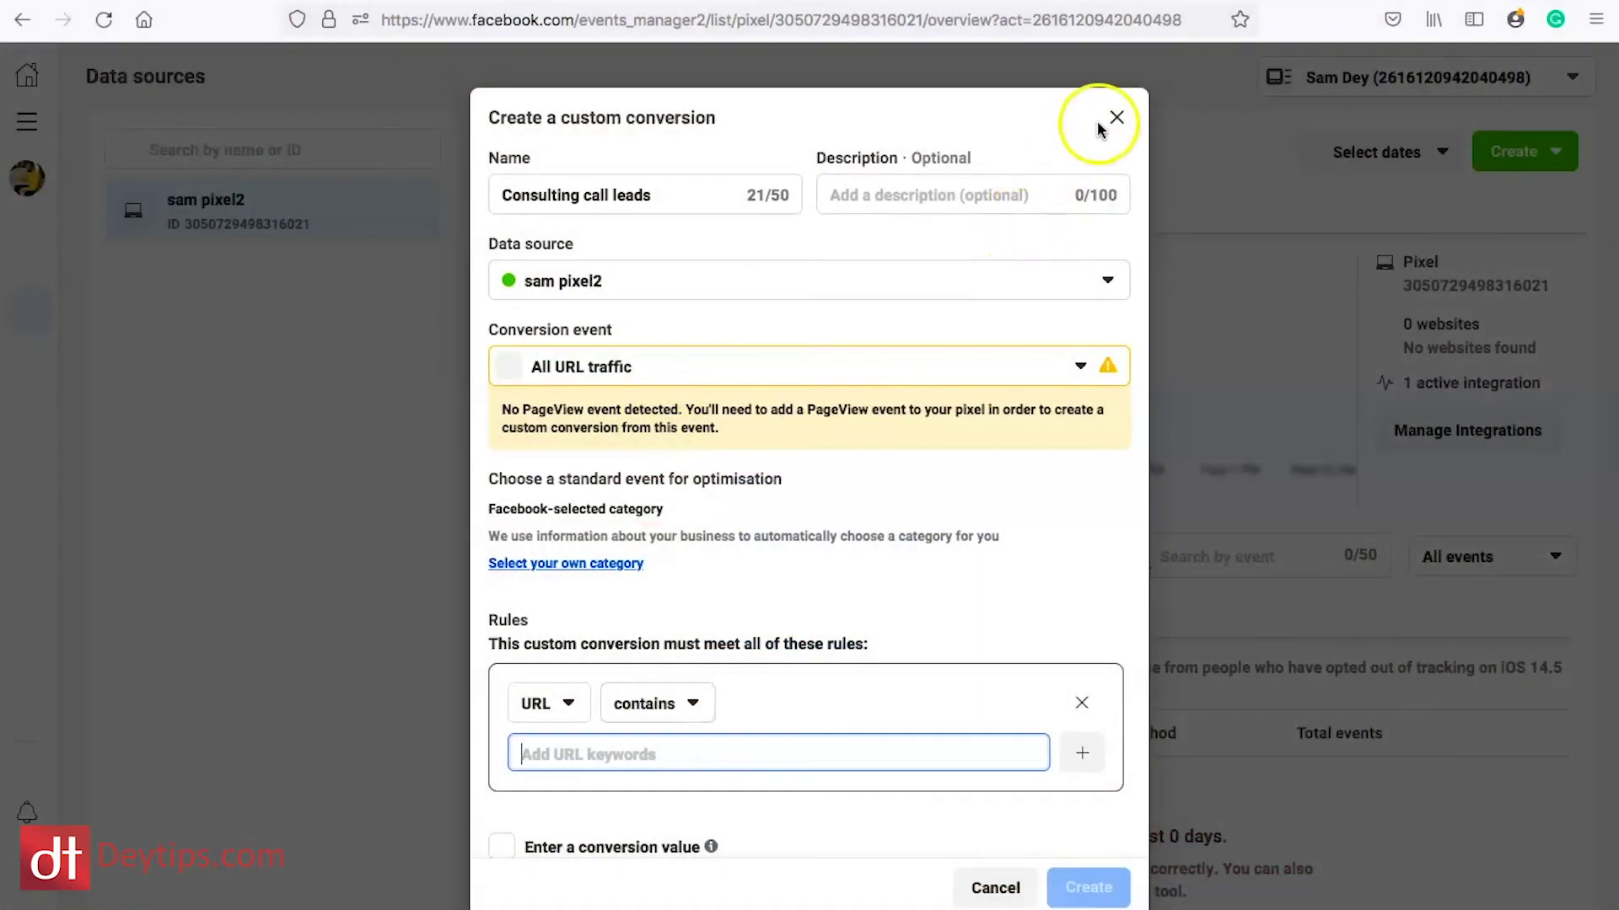
left_click(1116, 118)
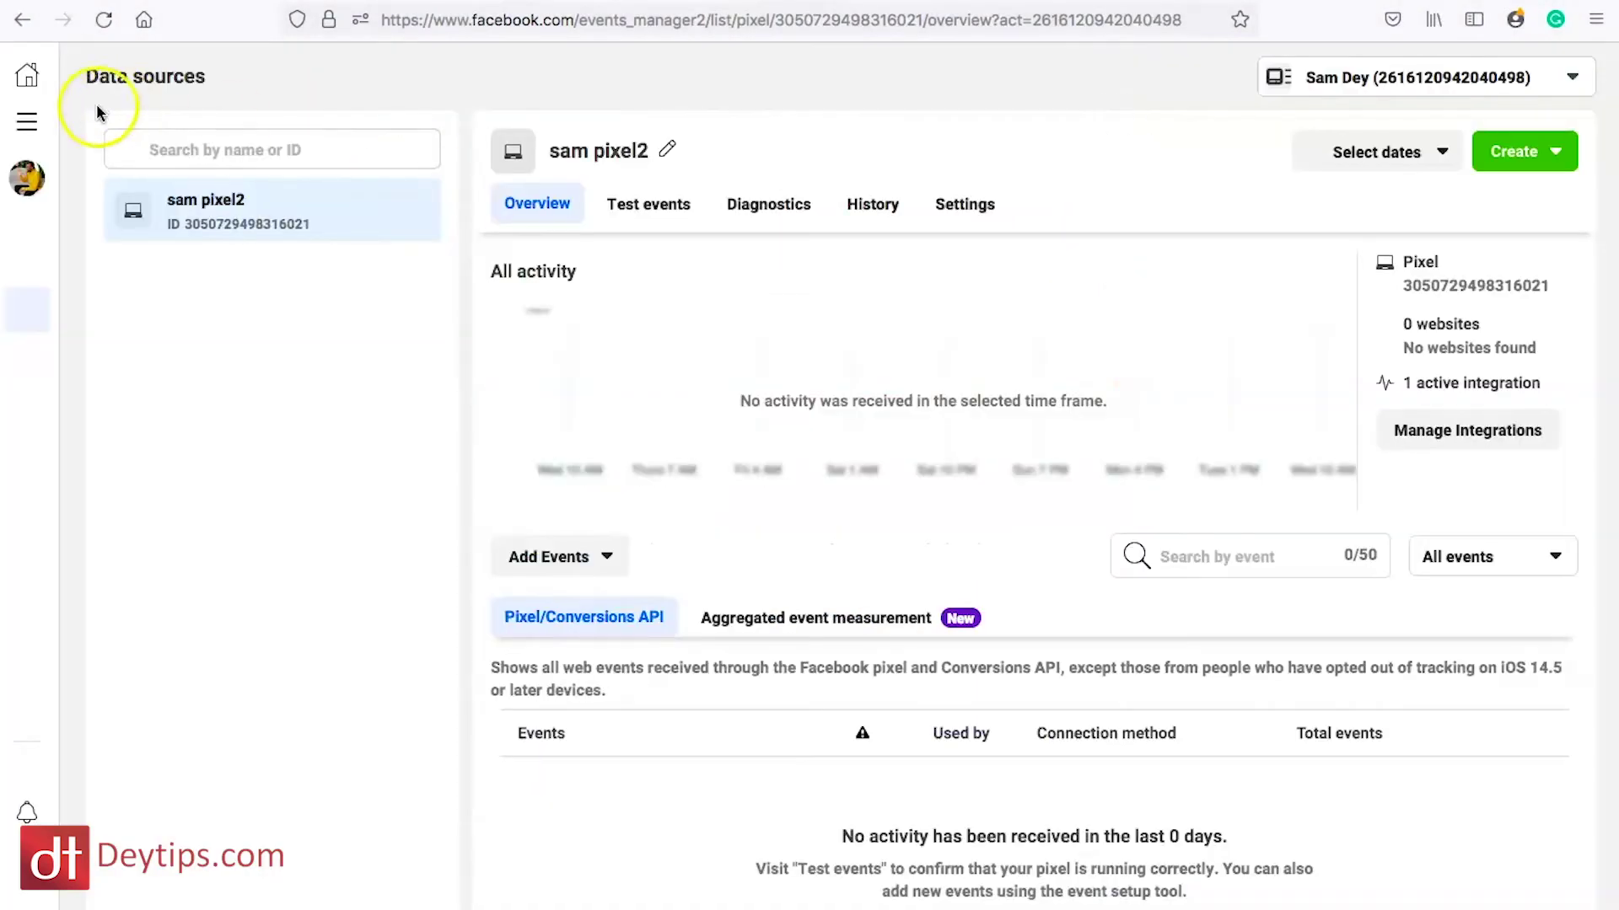
Step: Return to Ads Manager and start a new campaign with the Conversions objective
left_click(41, 124)
left_click(144, 177)
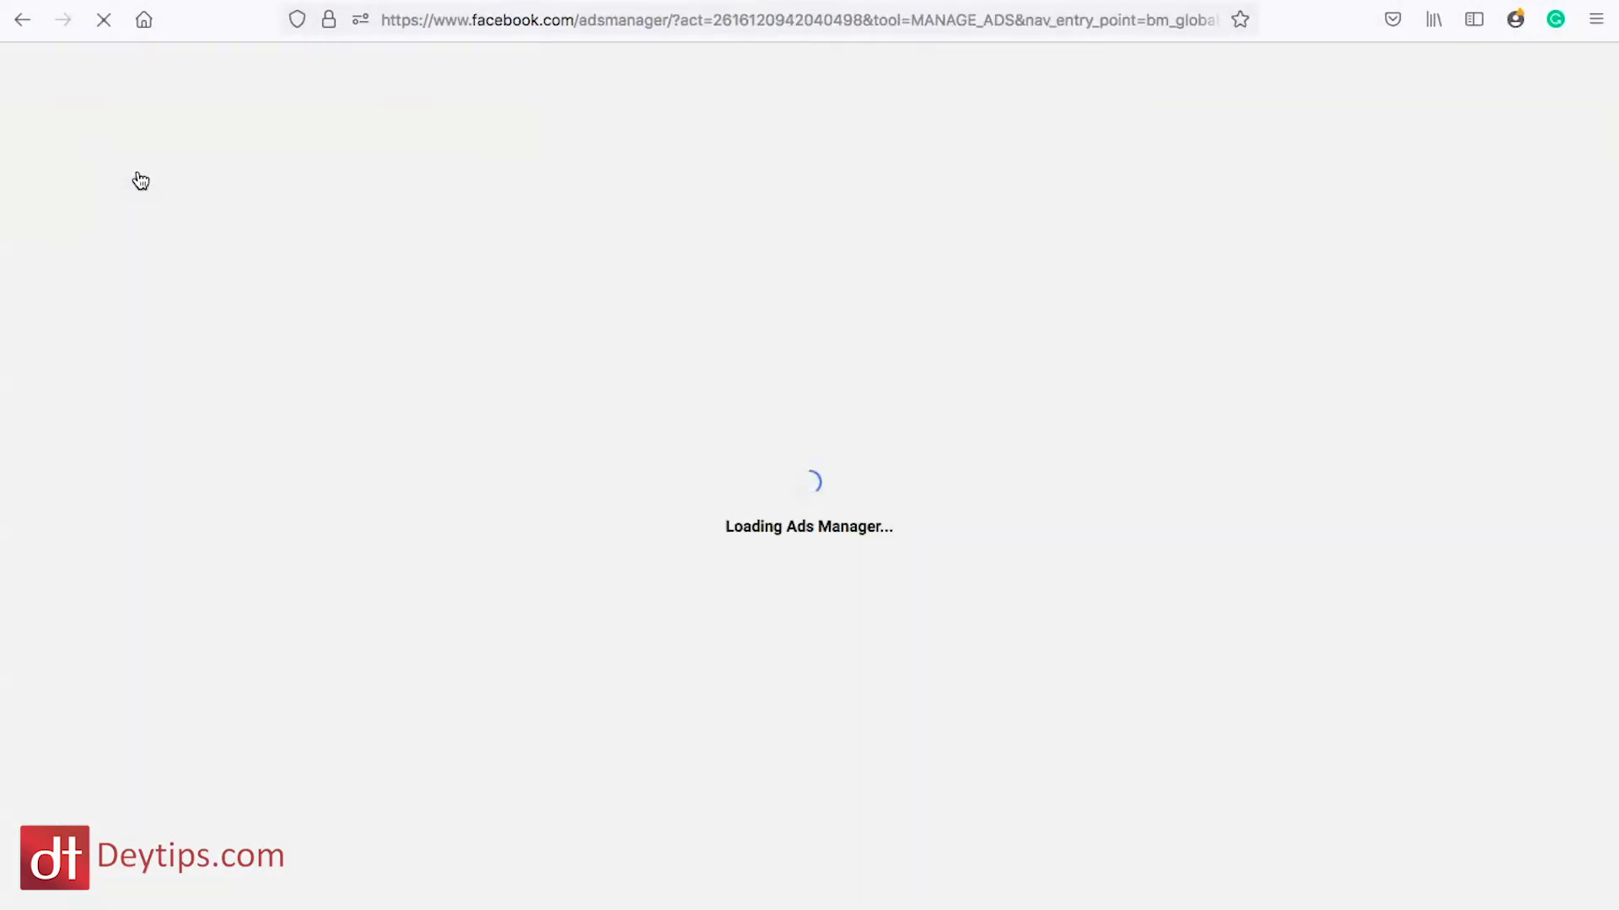
left_click(148, 226)
left_click(113, 236)
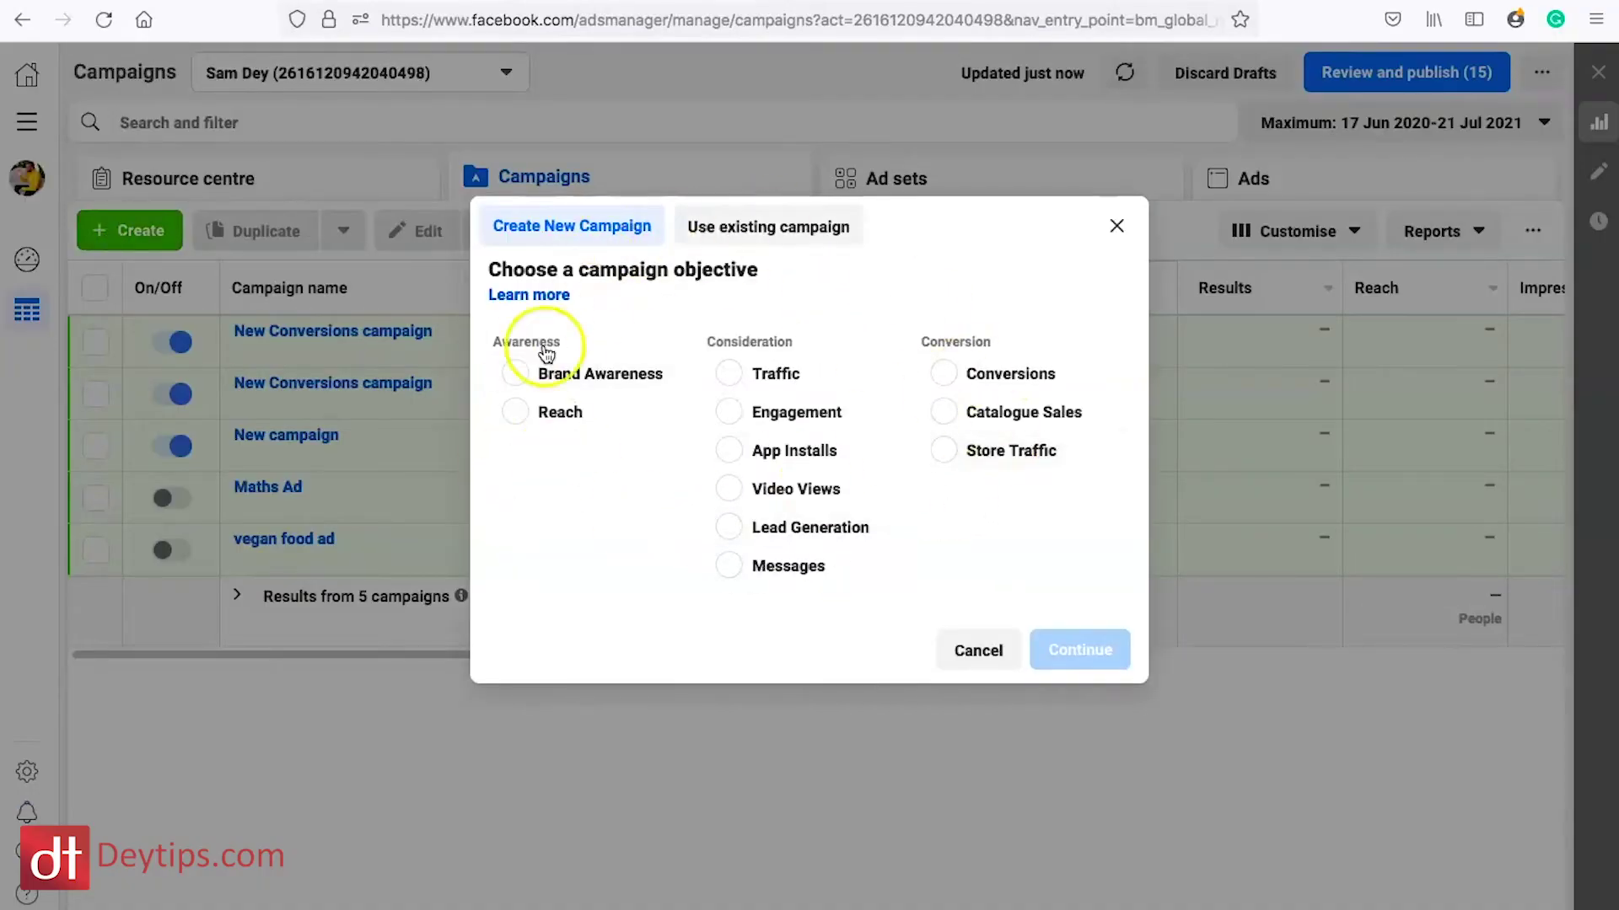
left_click(959, 372)
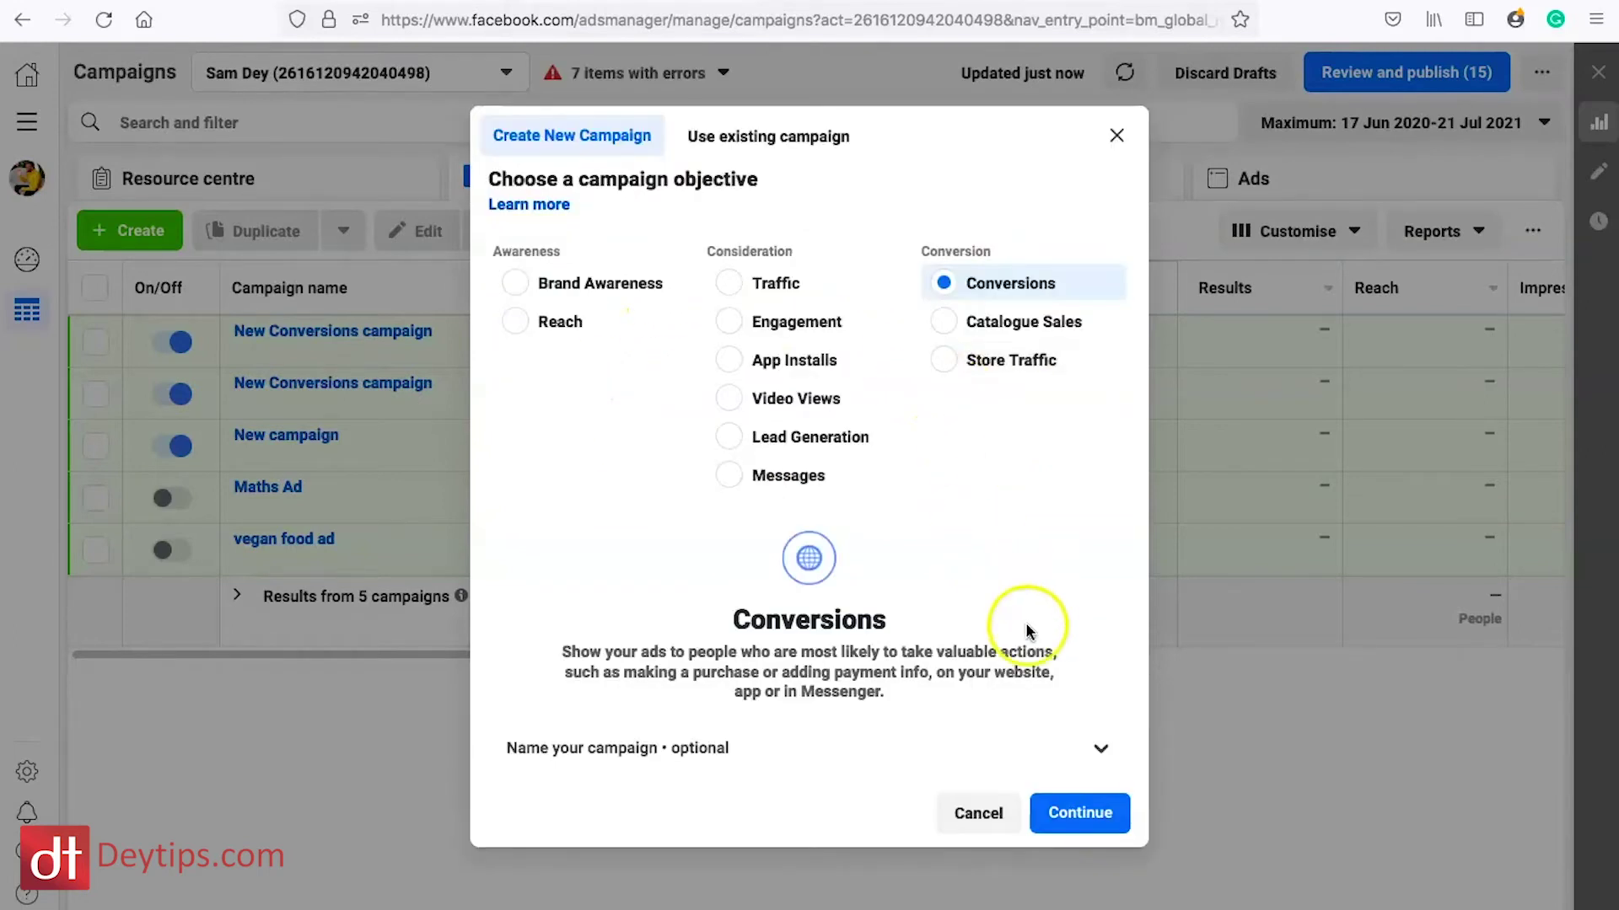
left_click(1081, 822)
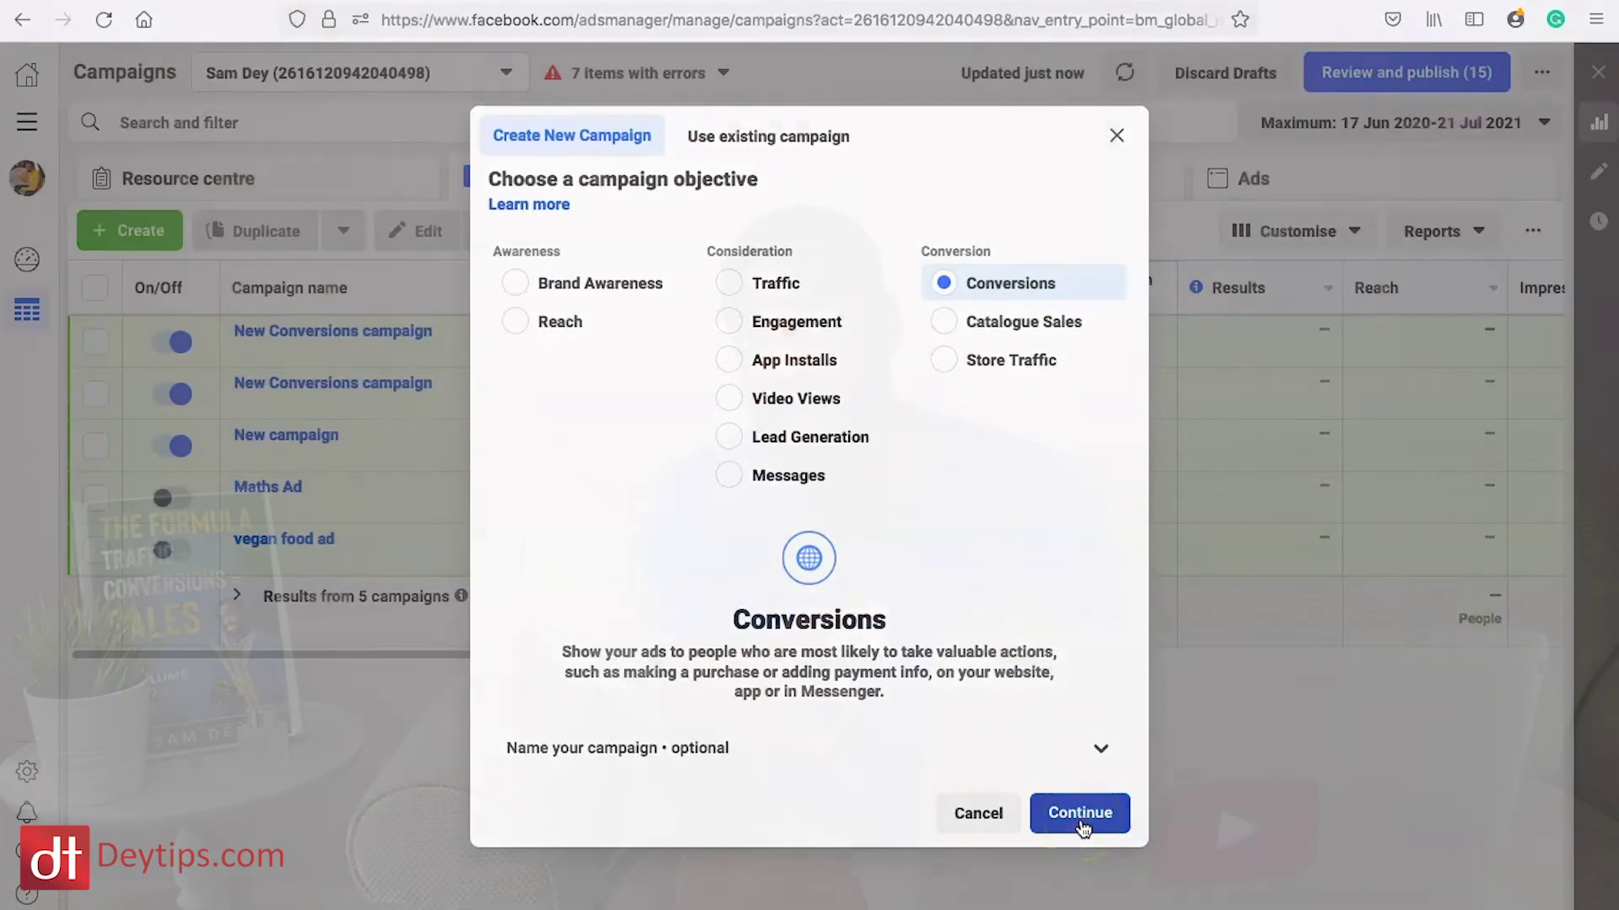